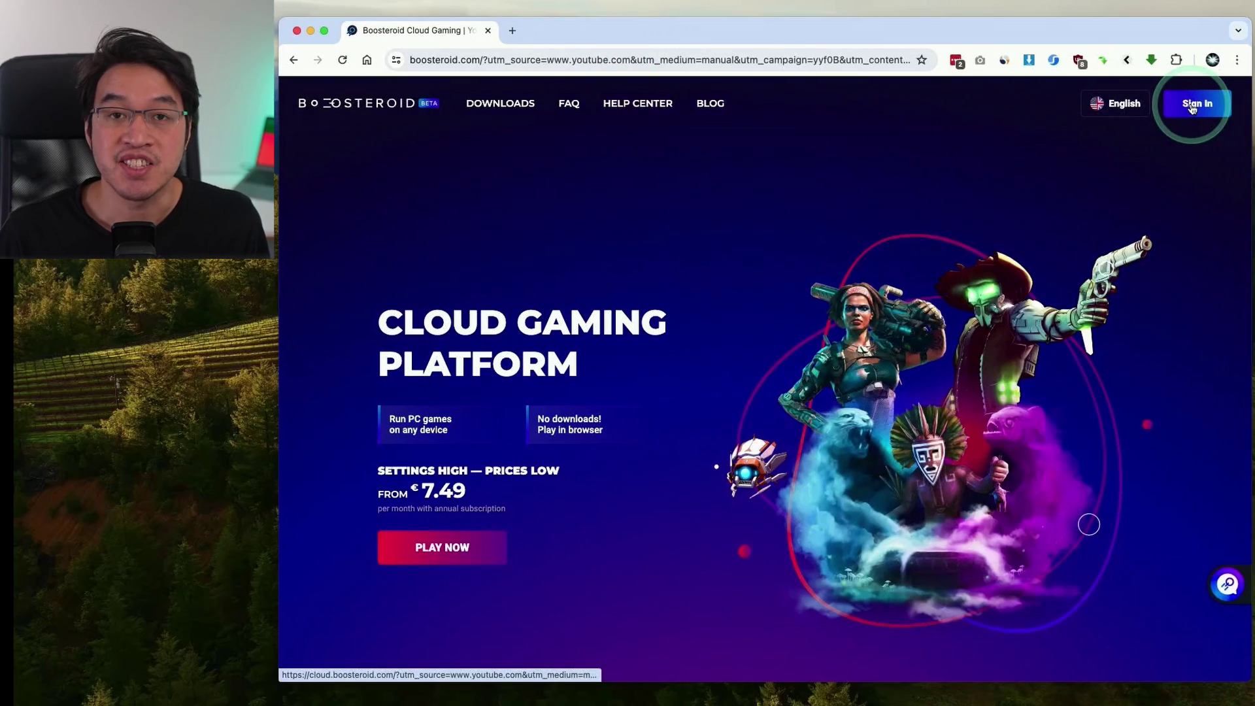
# Register a new Boosteroid account by e-mail and activate it from the Gmail welcome email
pyautogui.click(1192, 108)
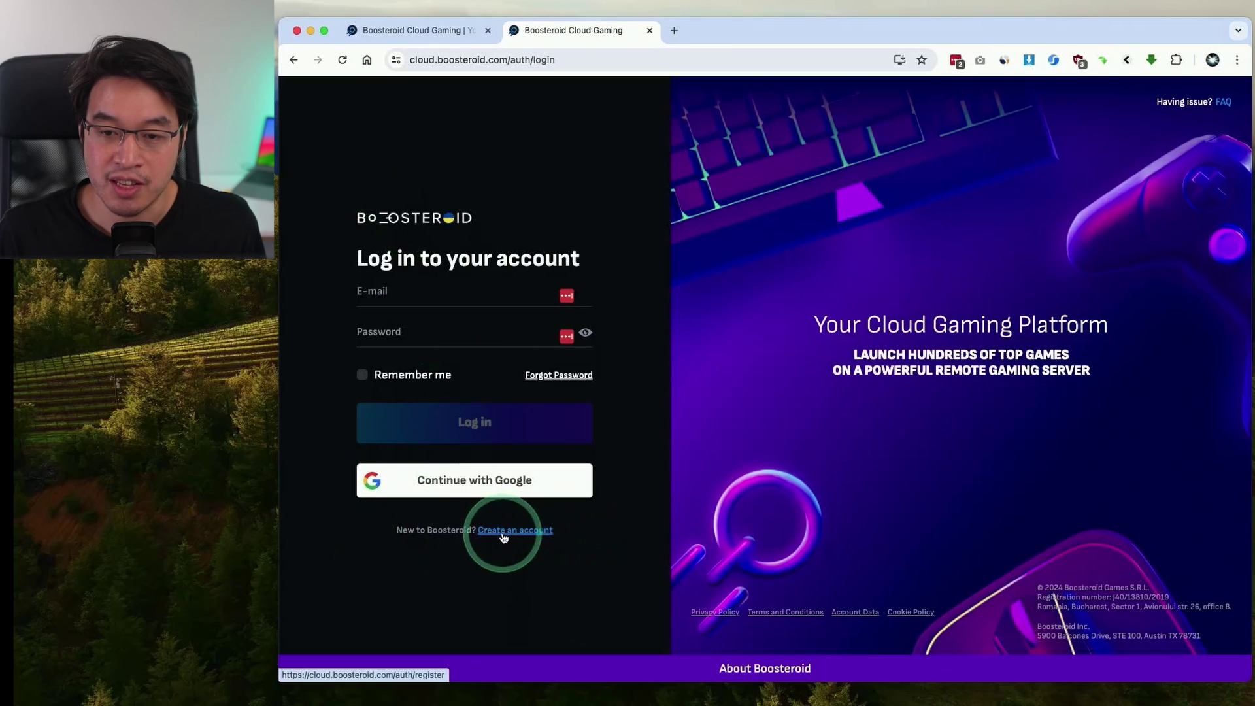
pyautogui.click(503, 534)
pyautogui.click(965, 271)
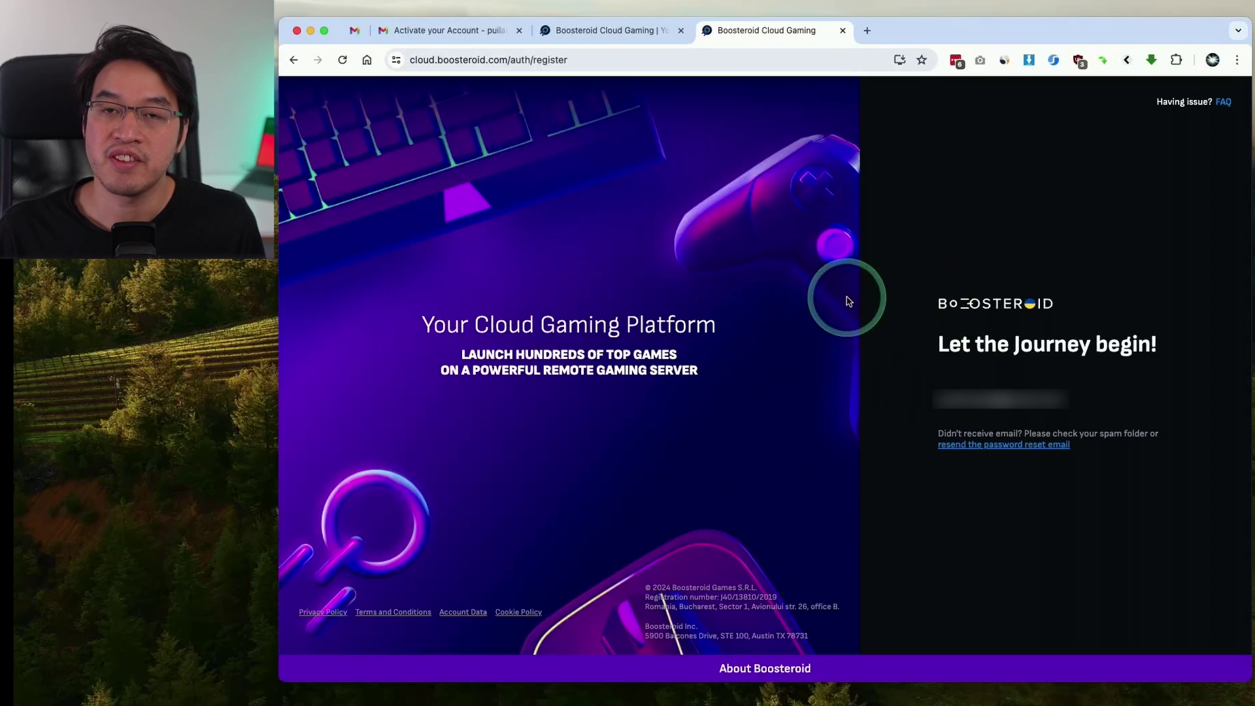
pyautogui.click(428, 30)
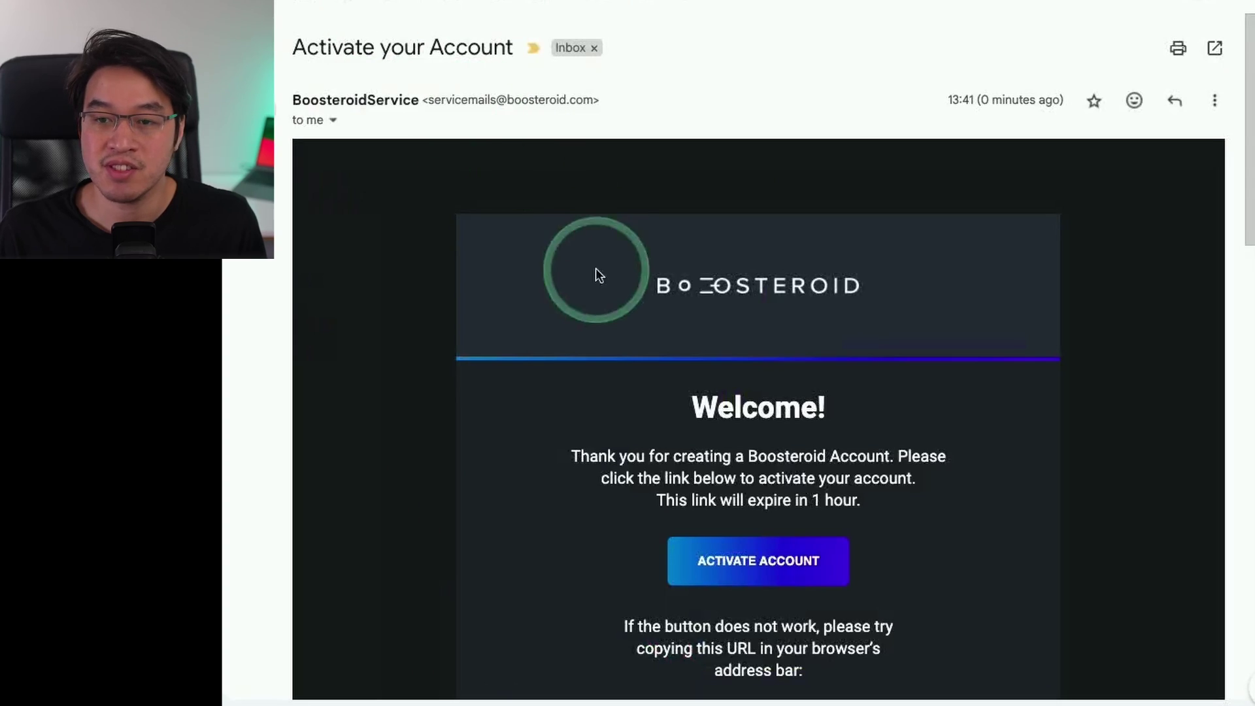
pyautogui.click(779, 568)
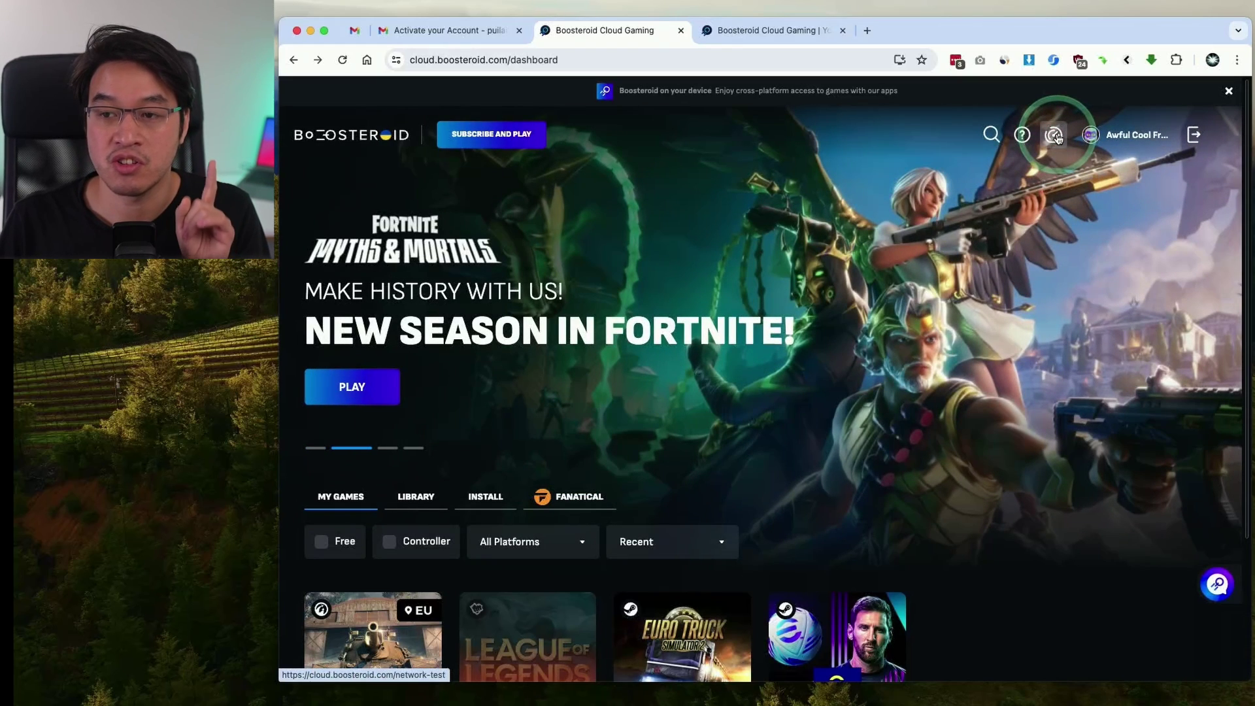
# Run the connection test to get Excellent results: 65 Mbps bandwidth and 15 ms latency
pyautogui.click(1057, 137)
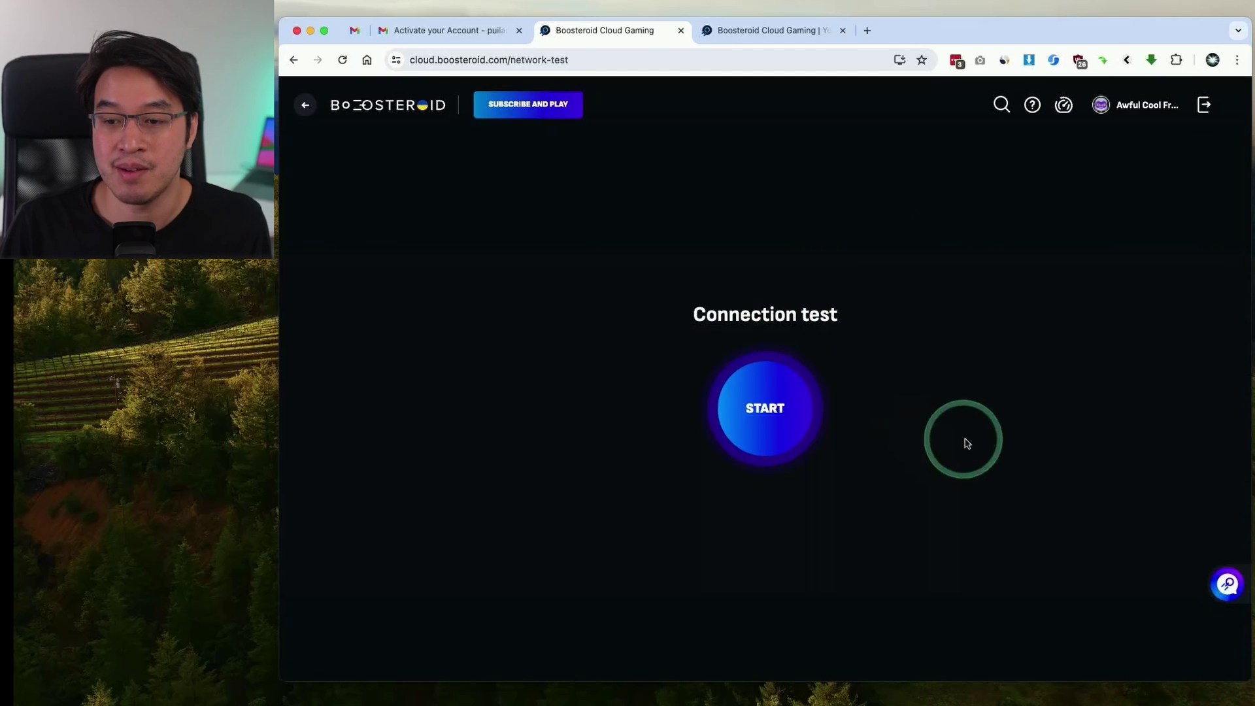
pyautogui.click(764, 408)
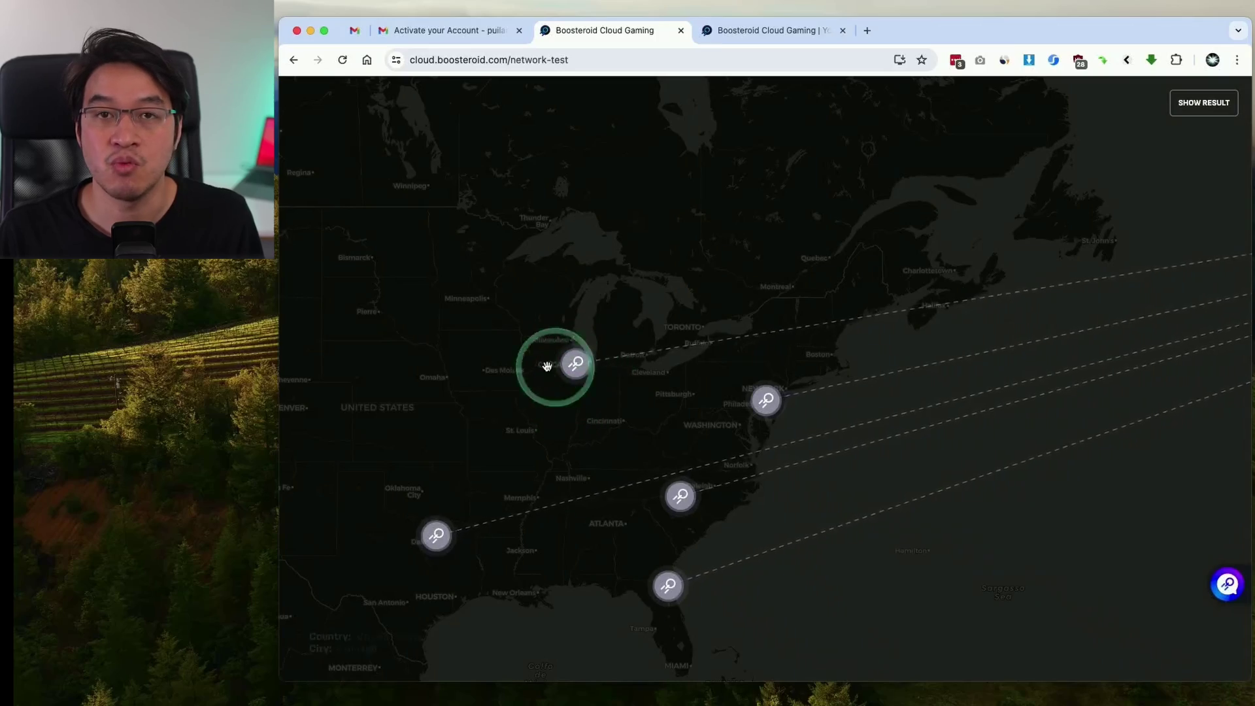
pyautogui.moveTo(679, 502)
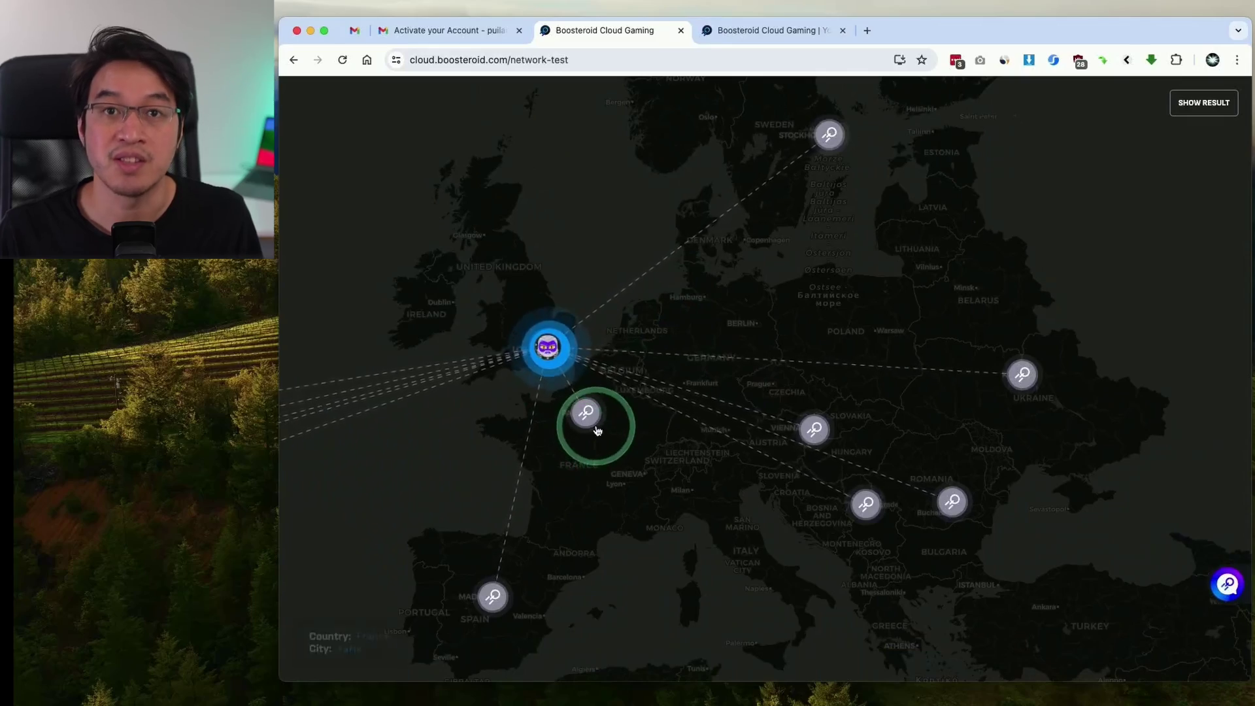
pyautogui.scroll(5, 554, 346)
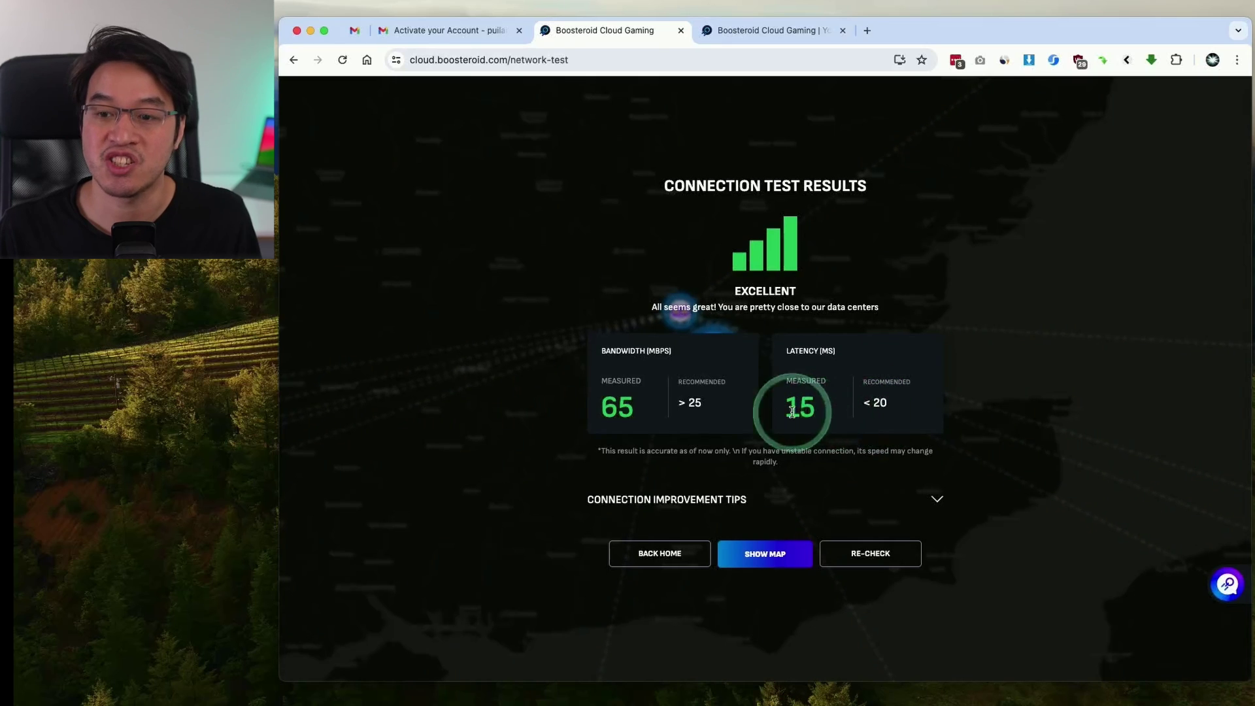
# Expand the Connection Improvement Tips and check the connected Wi-Fi network in the macOS menu
pyautogui.click(937, 499)
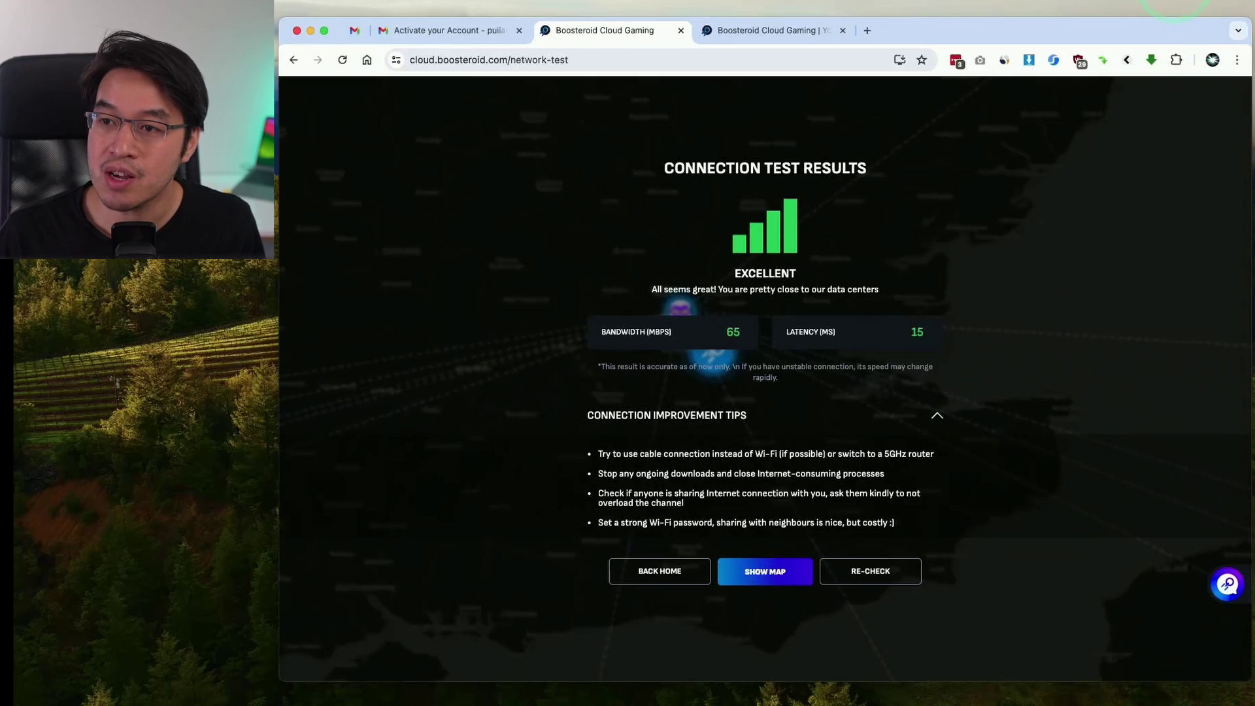
pyautogui.click(1174, 2)
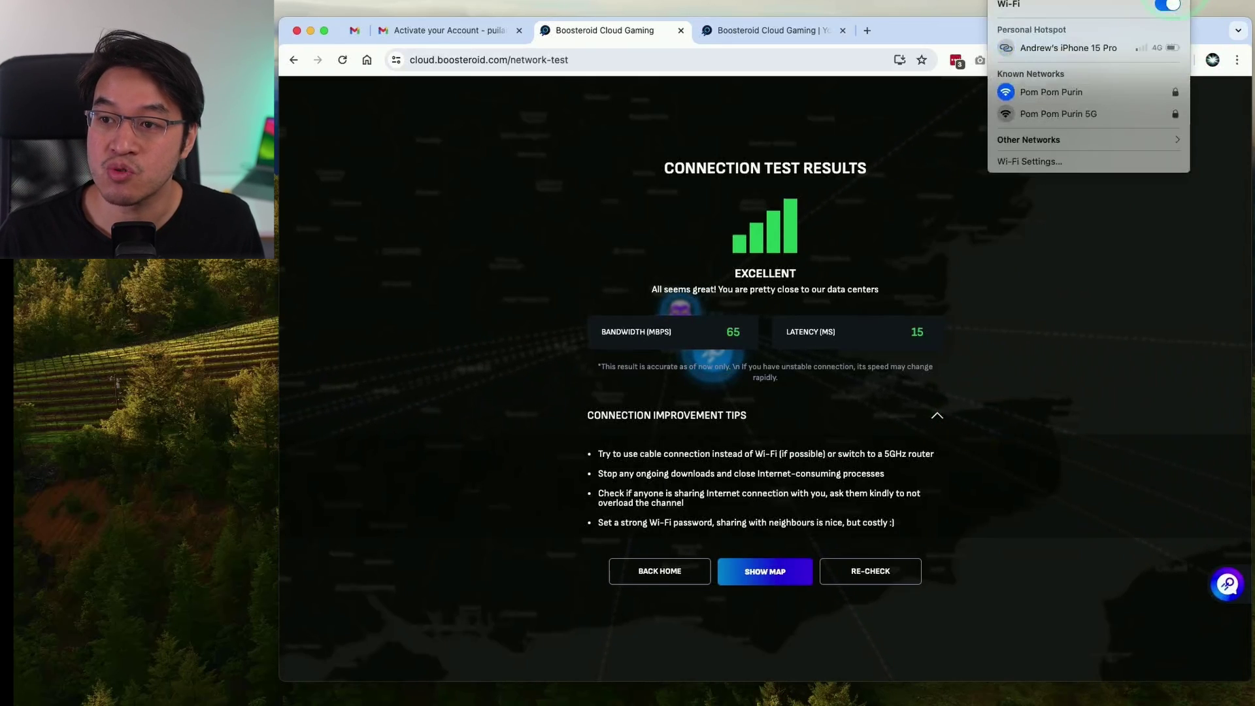
pyautogui.click(1070, 273)
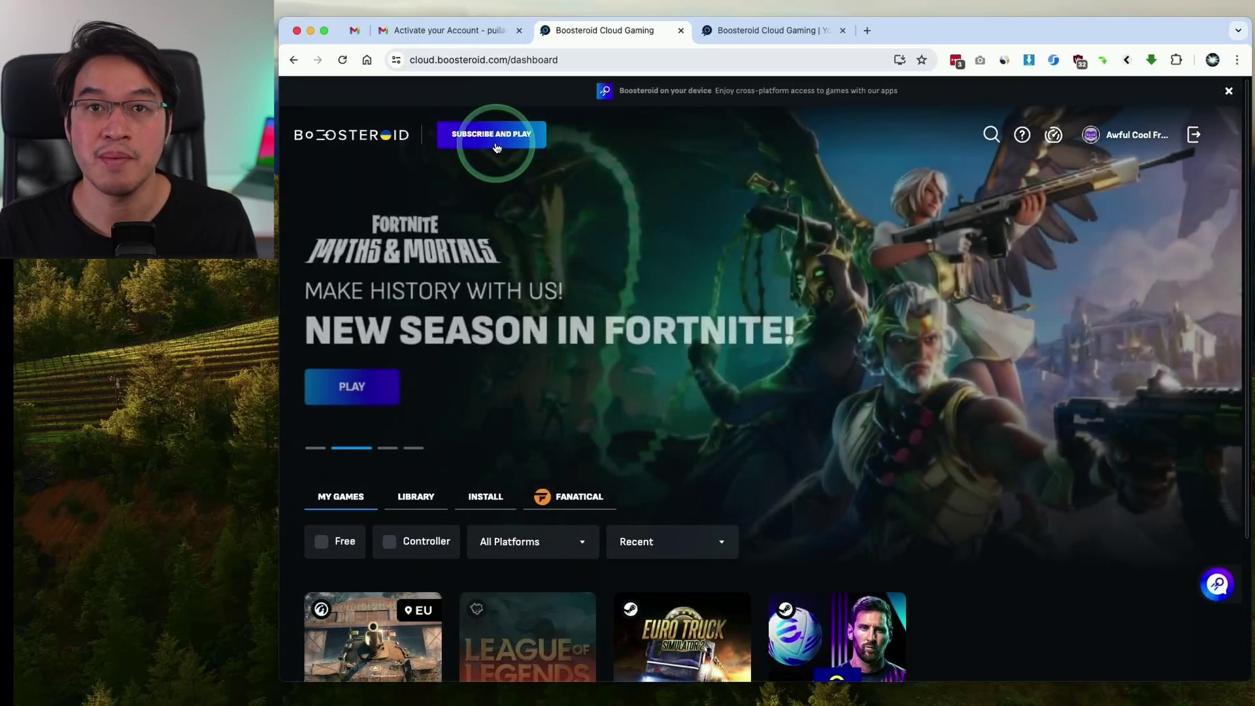
# Compare the Standard plan's 1 Month and 12 Month prices, leaving it on monthly
pyautogui.click(497, 134)
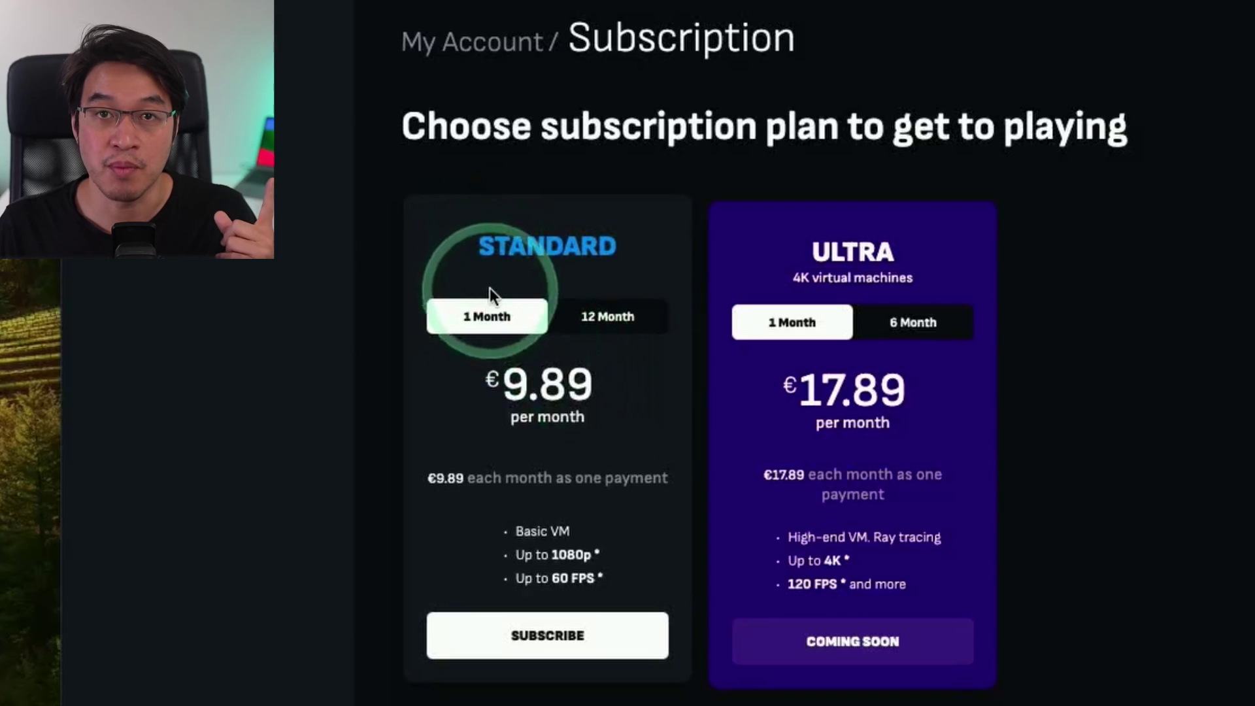
pyautogui.click(613, 325)
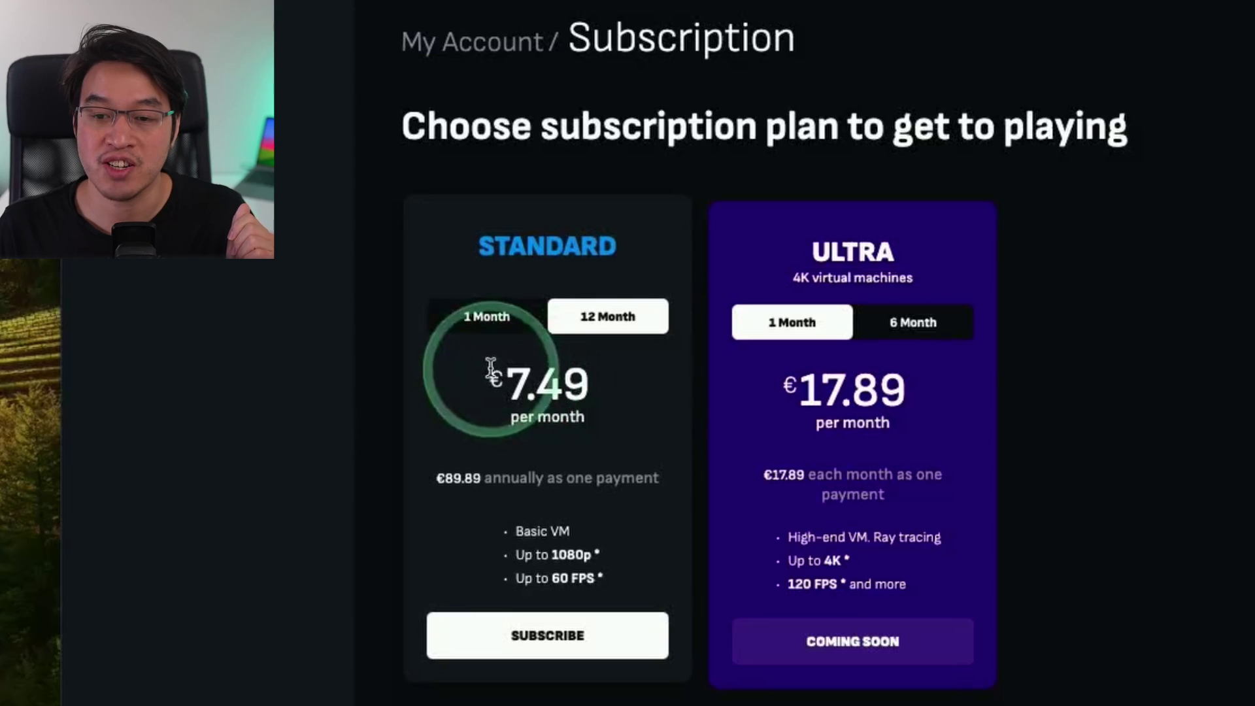
pyautogui.click(529, 323)
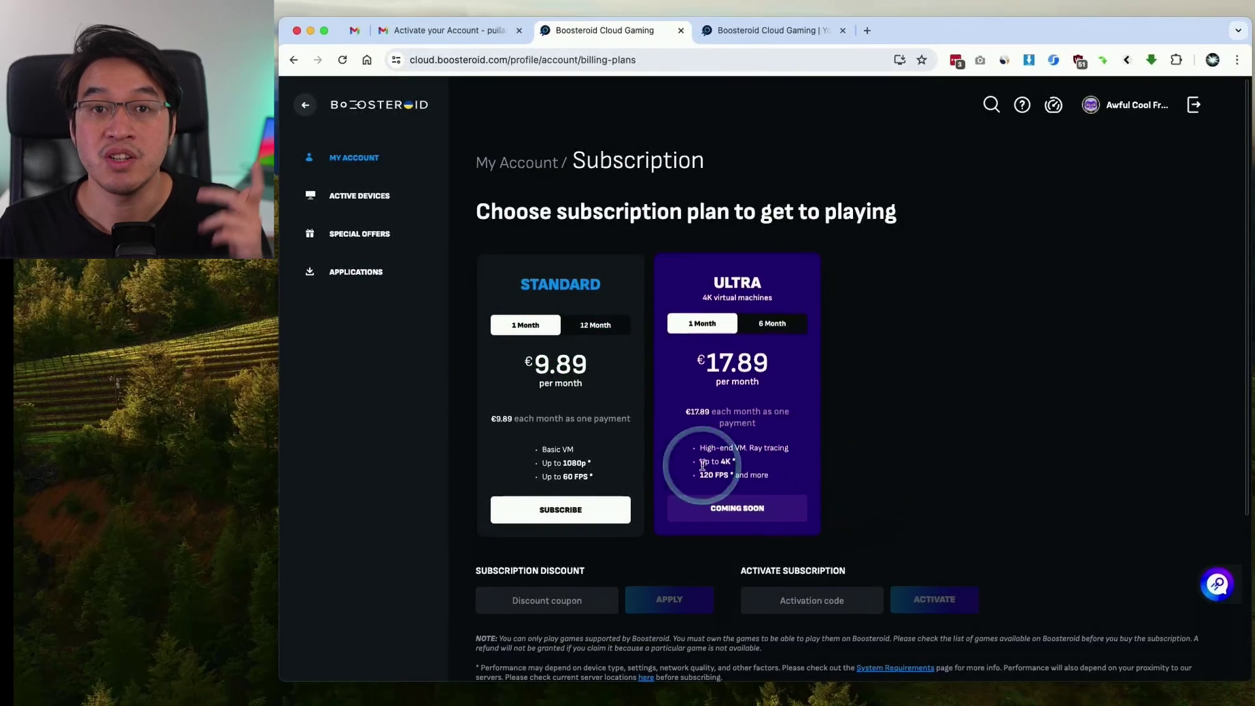
# Subscribe to the €9.89 monthly Standard plan and accept the terms and conditions
pyautogui.click(580, 504)
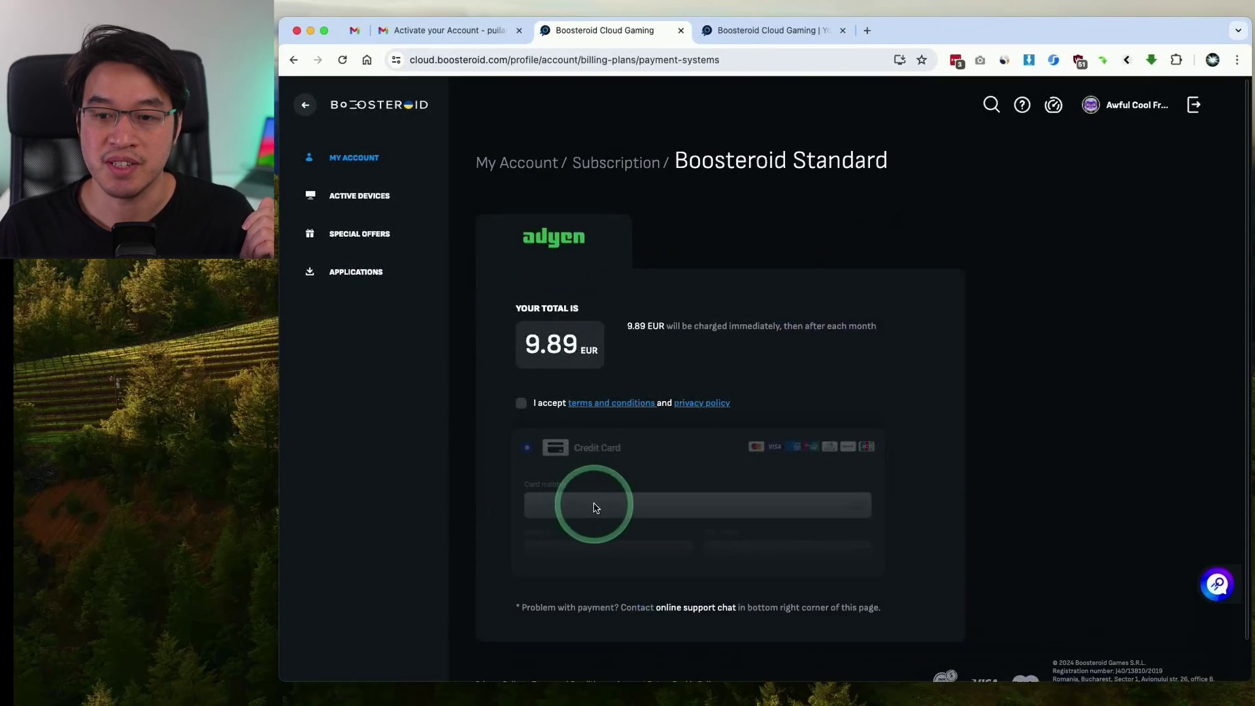
pyautogui.click(521, 404)
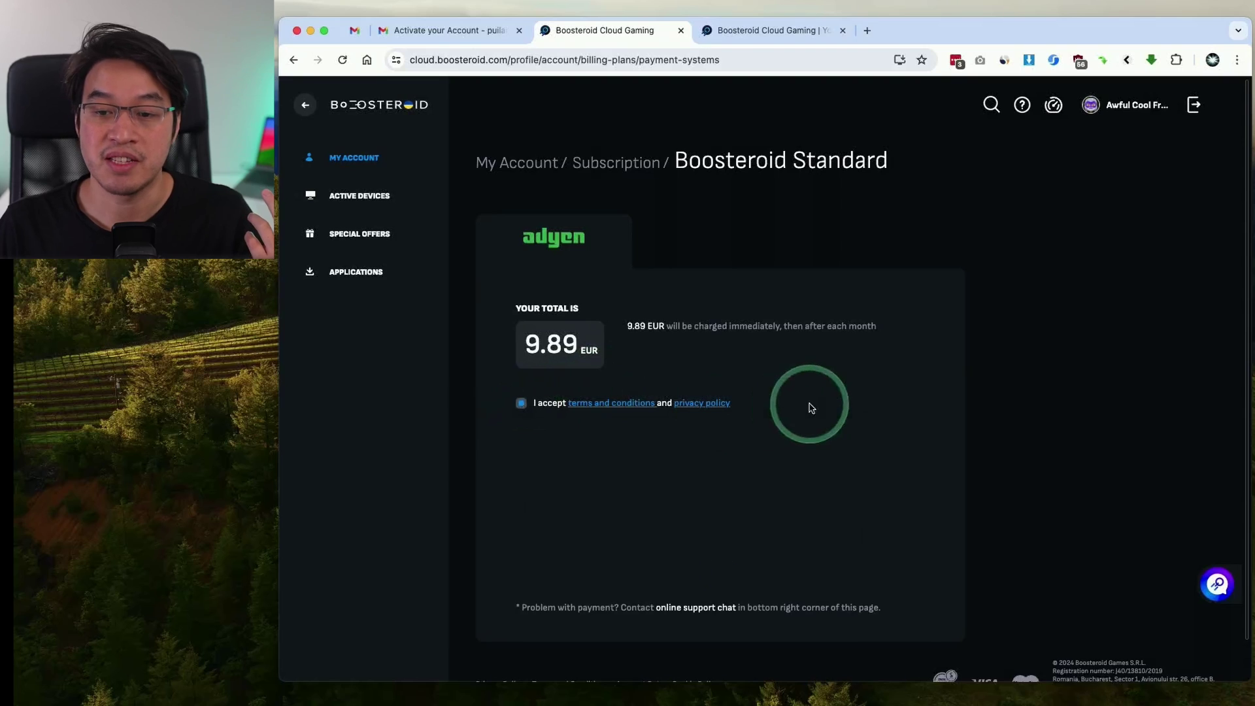
pyautogui.scroll(-3, 697, 484)
pyautogui.scroll(-5, 771, 487)
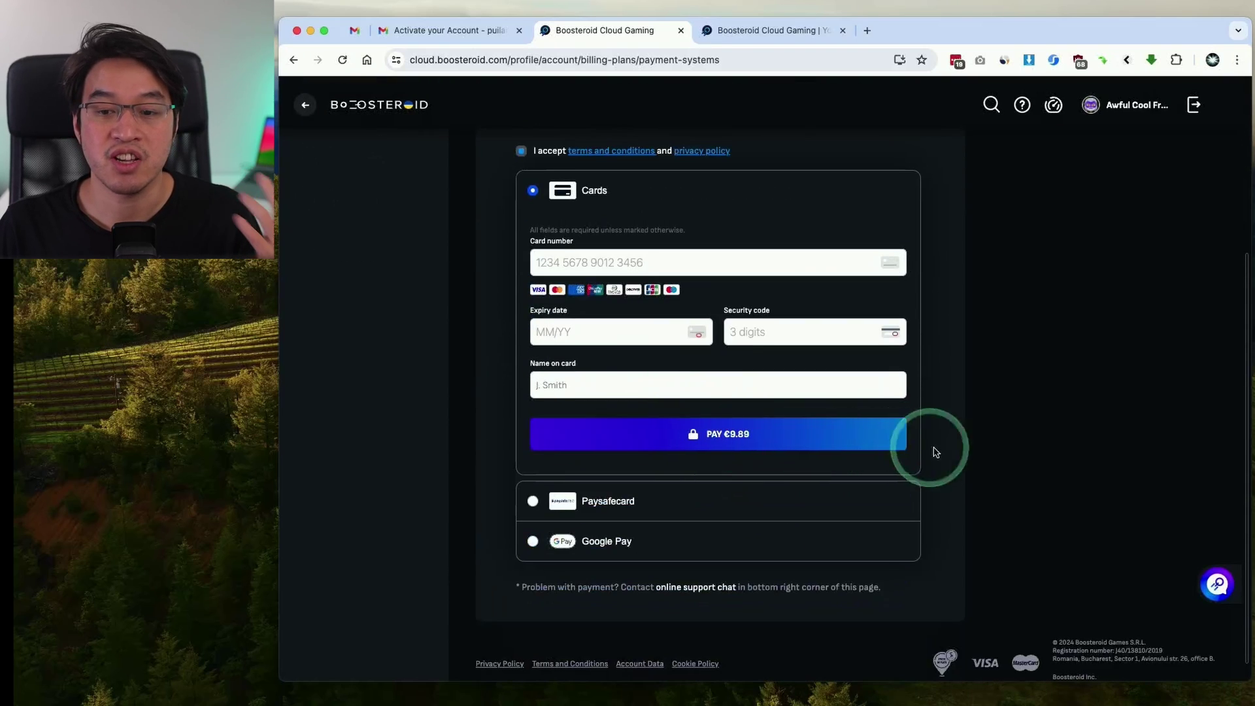
pyautogui.scroll(6, 980, 451)
pyautogui.scroll(2, 980, 457)
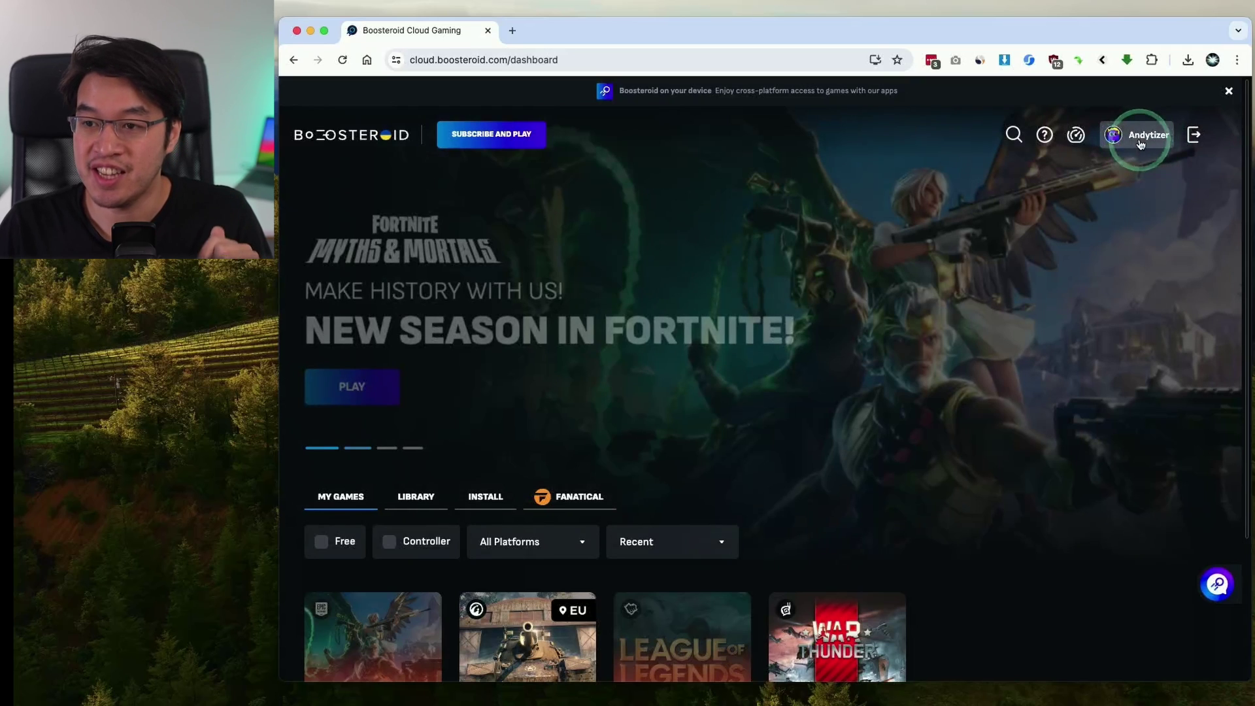
# Connect Steam from My Account and sign in via Steam OpenID, syncing 180 games
pyautogui.click(1140, 144)
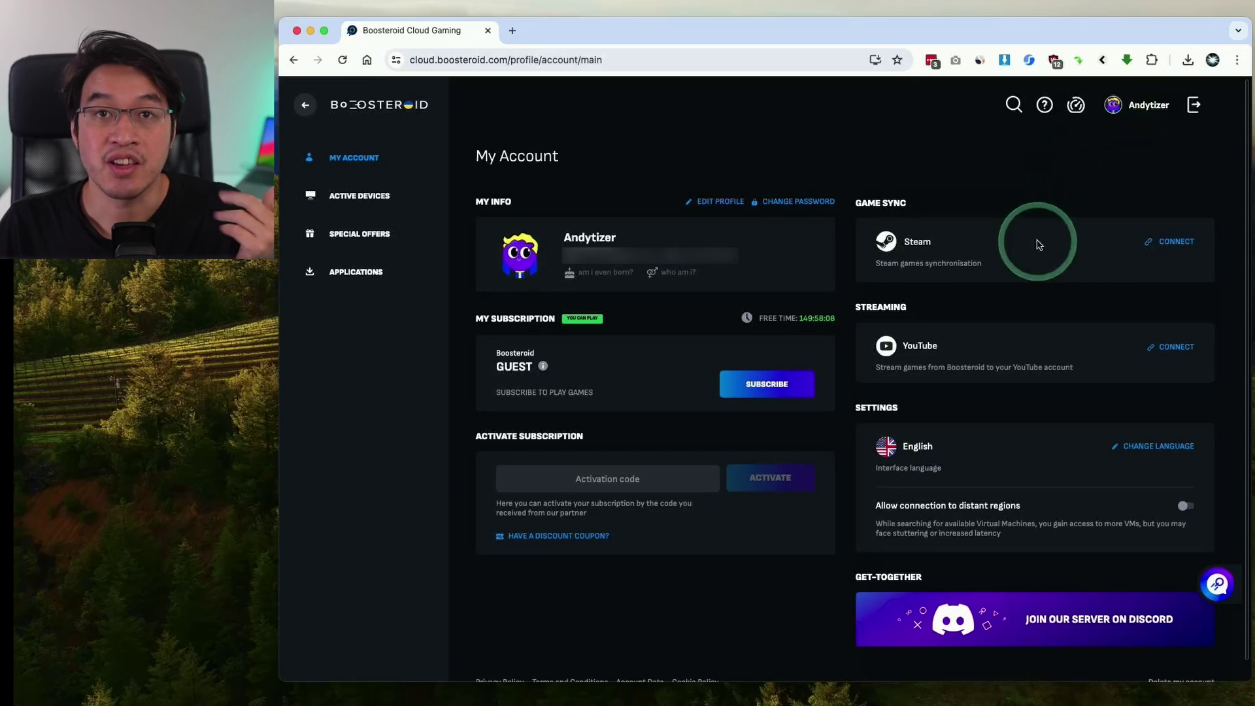
pyautogui.moveTo(875, 263); pyautogui.dragTo(927, 258)
pyautogui.click(1000, 266)
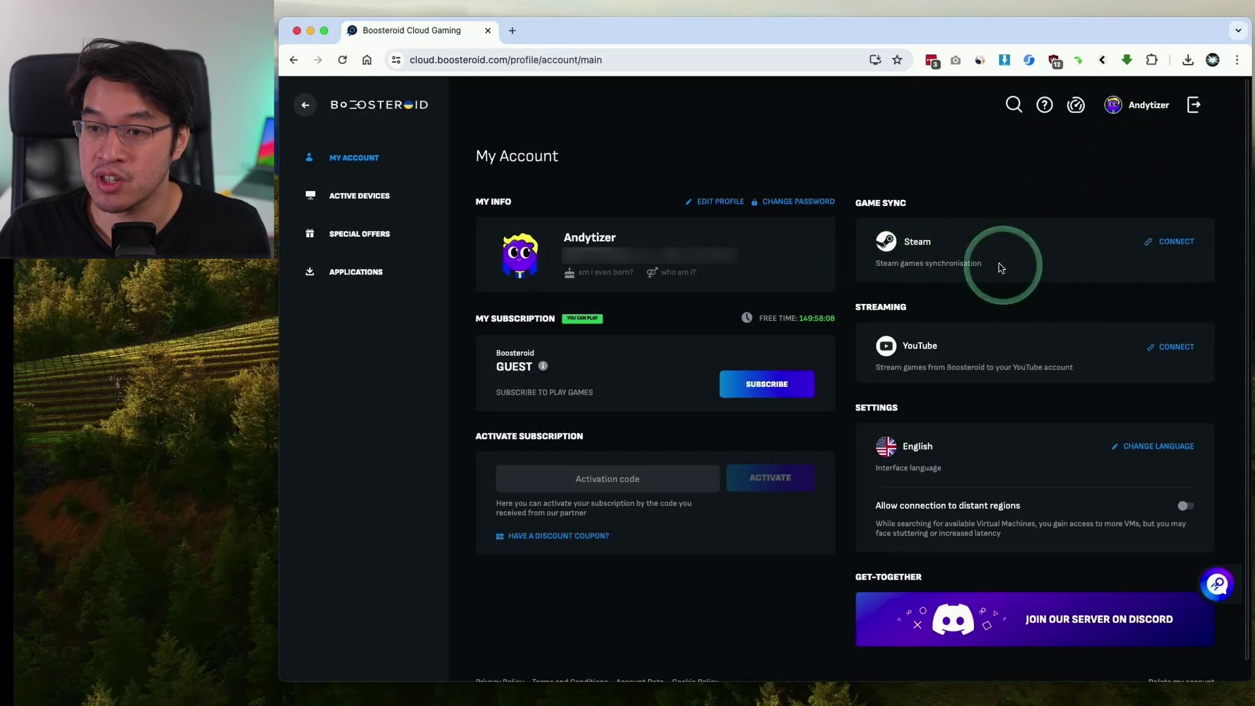
pyautogui.click(951, 247)
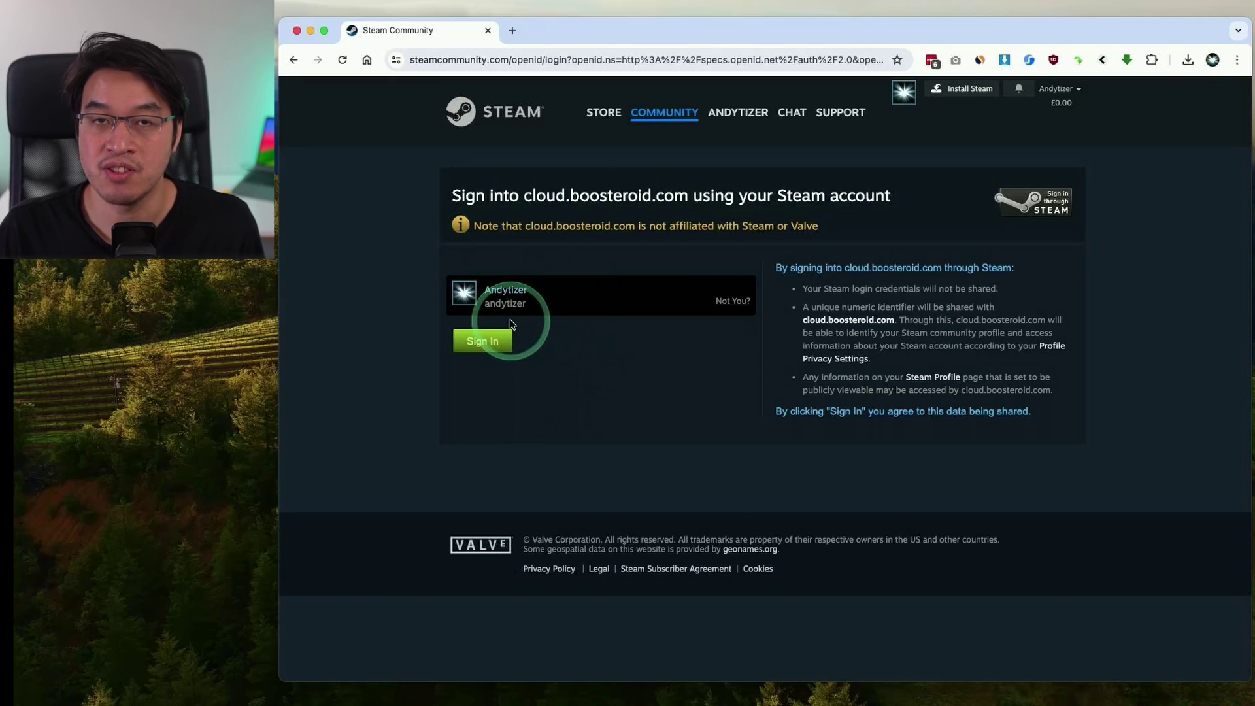
pyautogui.click(493, 351)
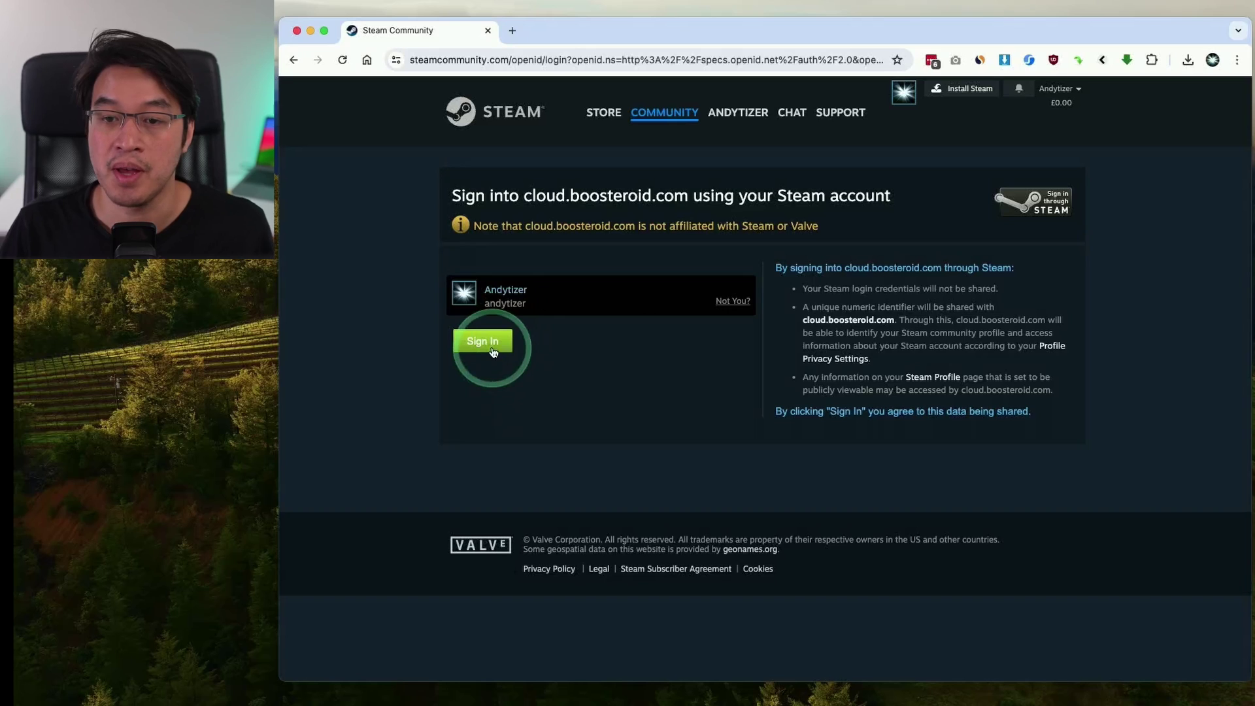
pyautogui.click(680, 354)
pyautogui.tripleClick(1052, 274)
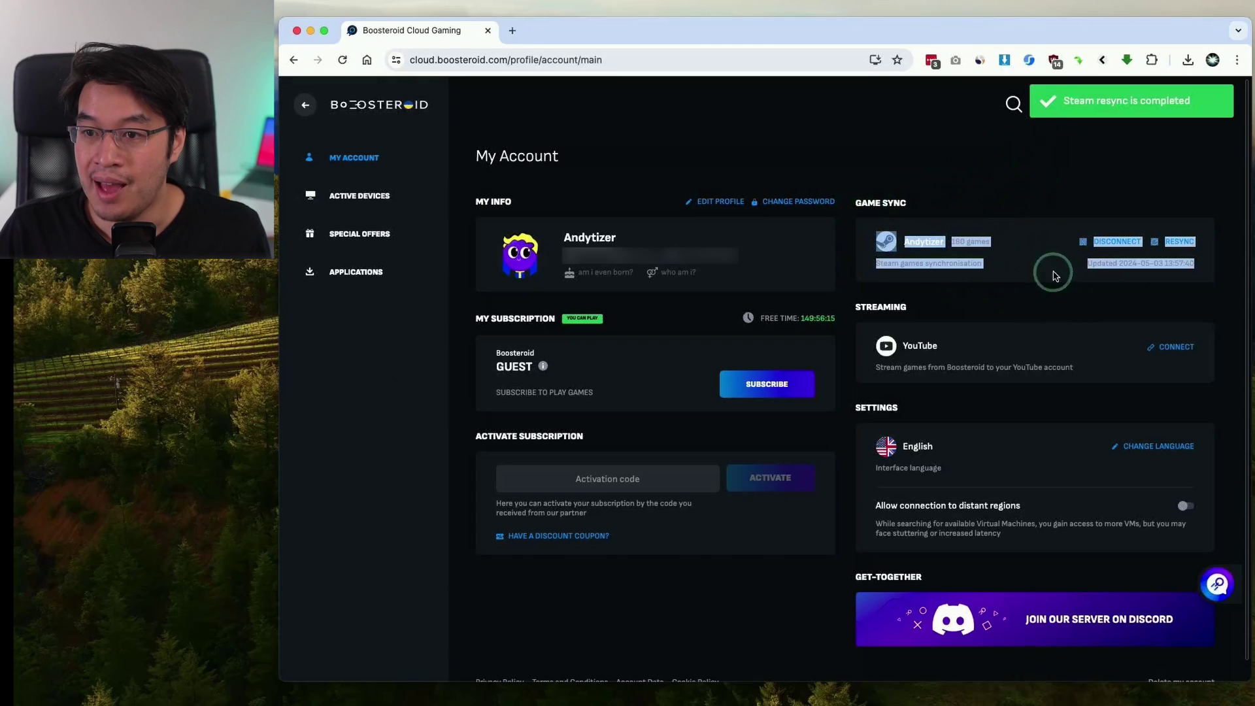
pyautogui.click(1010, 243)
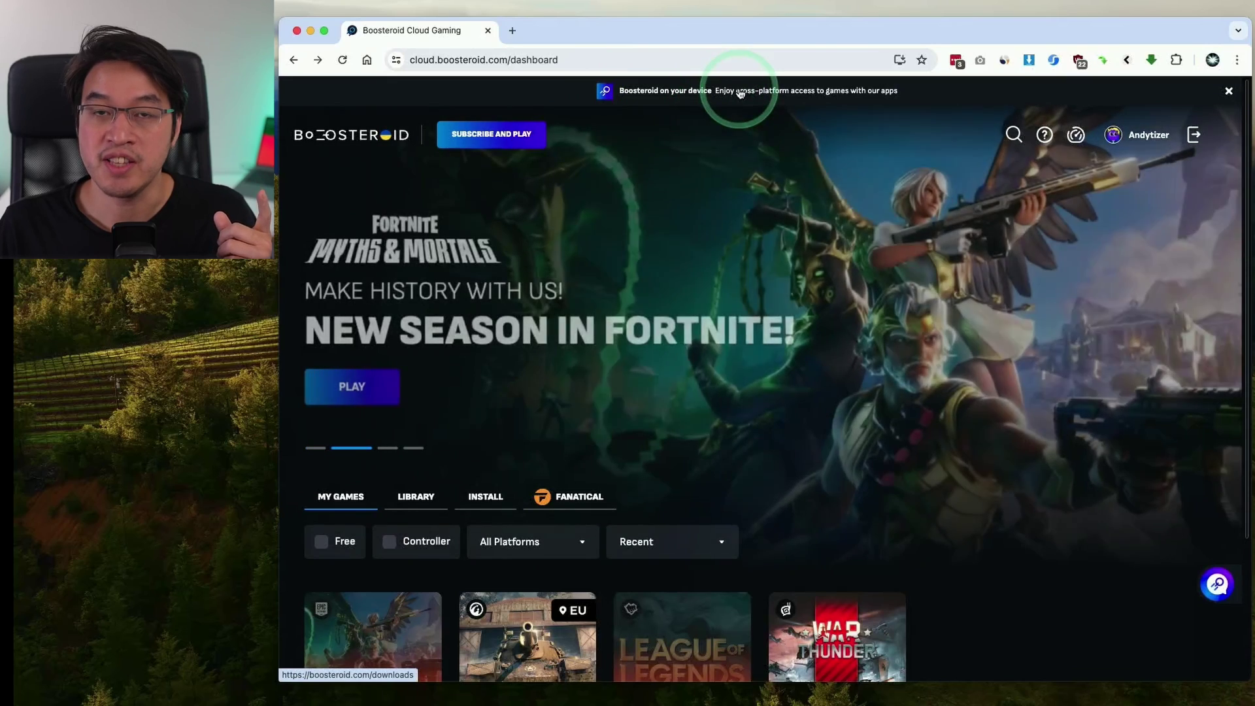
# Save the macOS (M1/M2) installer boosteroid-install-arm64 to Downloads from the apps page
pyautogui.click(722, 91)
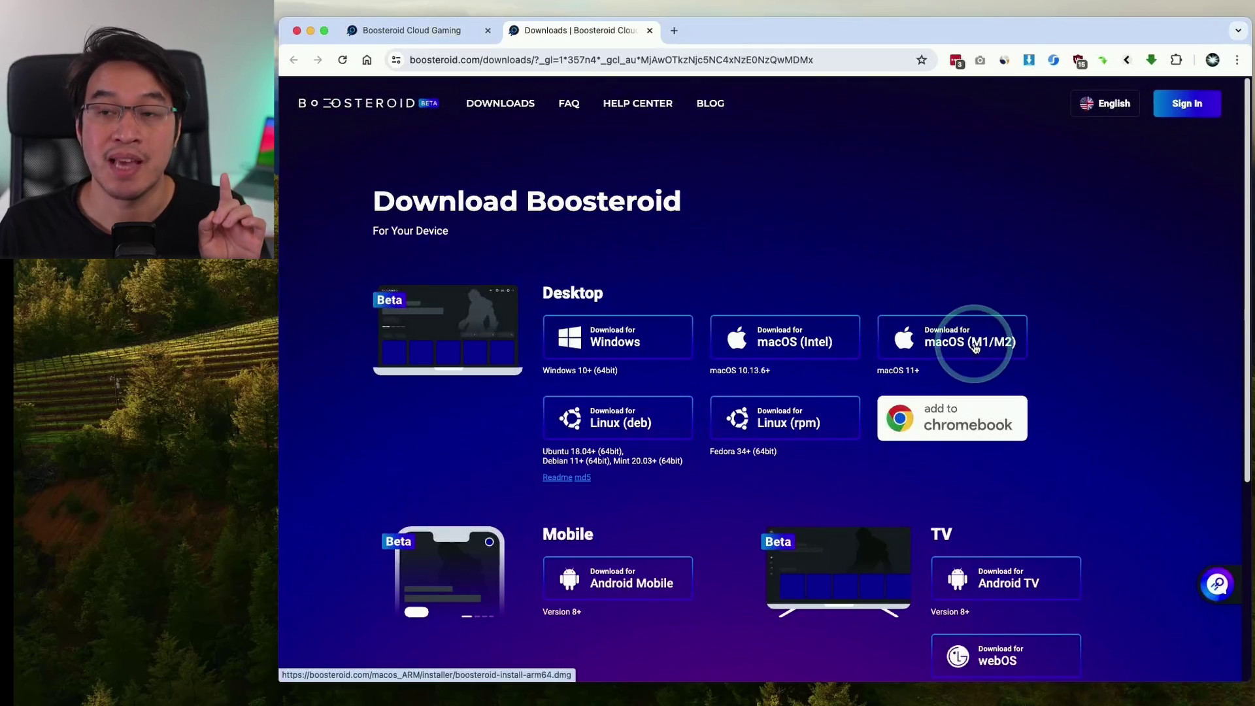
pyautogui.click(966, 342)
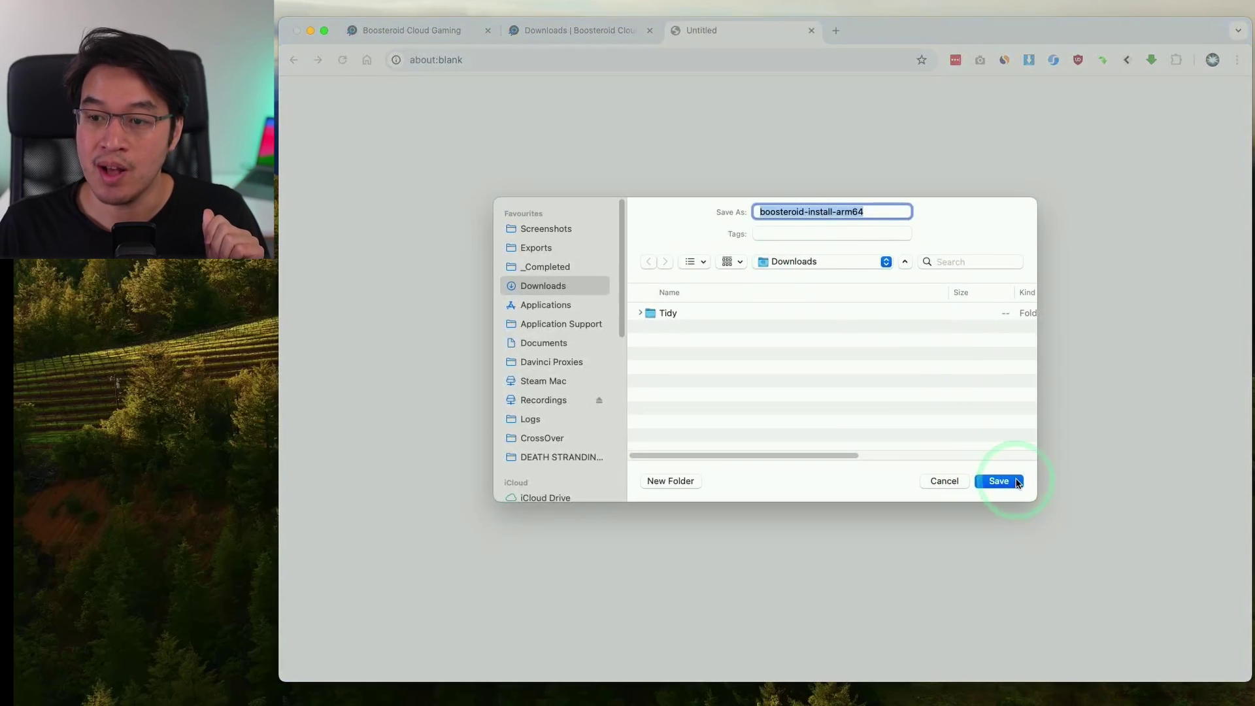
pyautogui.click(1016, 482)
# Open the boosteroid-install-arm64.dmg disk image from the Downloads folder in Finder
pyautogui.moveTo(19, 703)
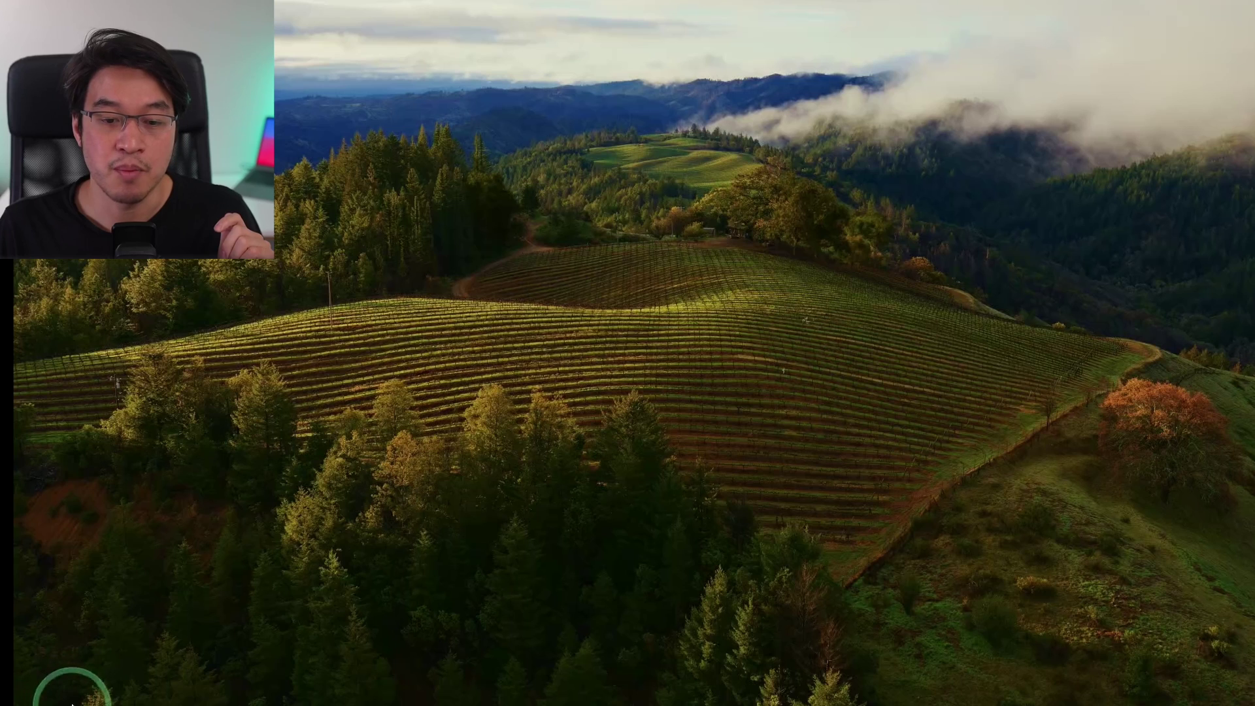
pyautogui.click(62, 679)
pyautogui.click(411, 204)
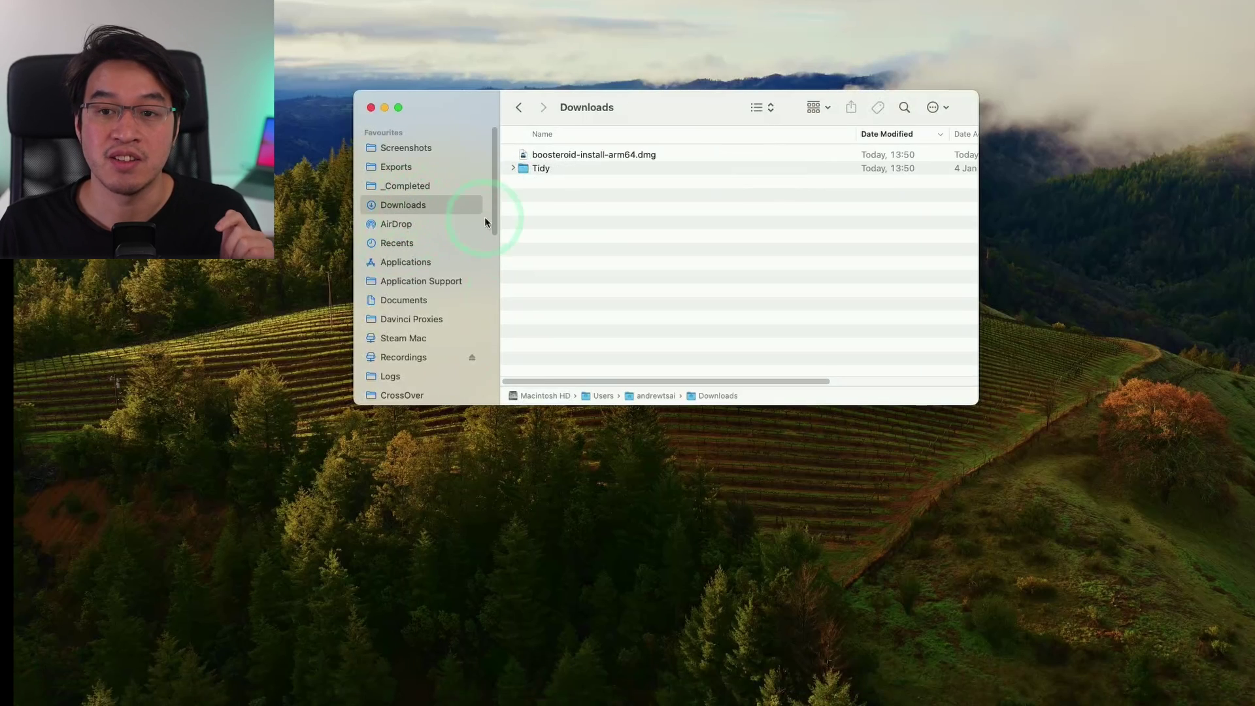
pyautogui.press('Down')
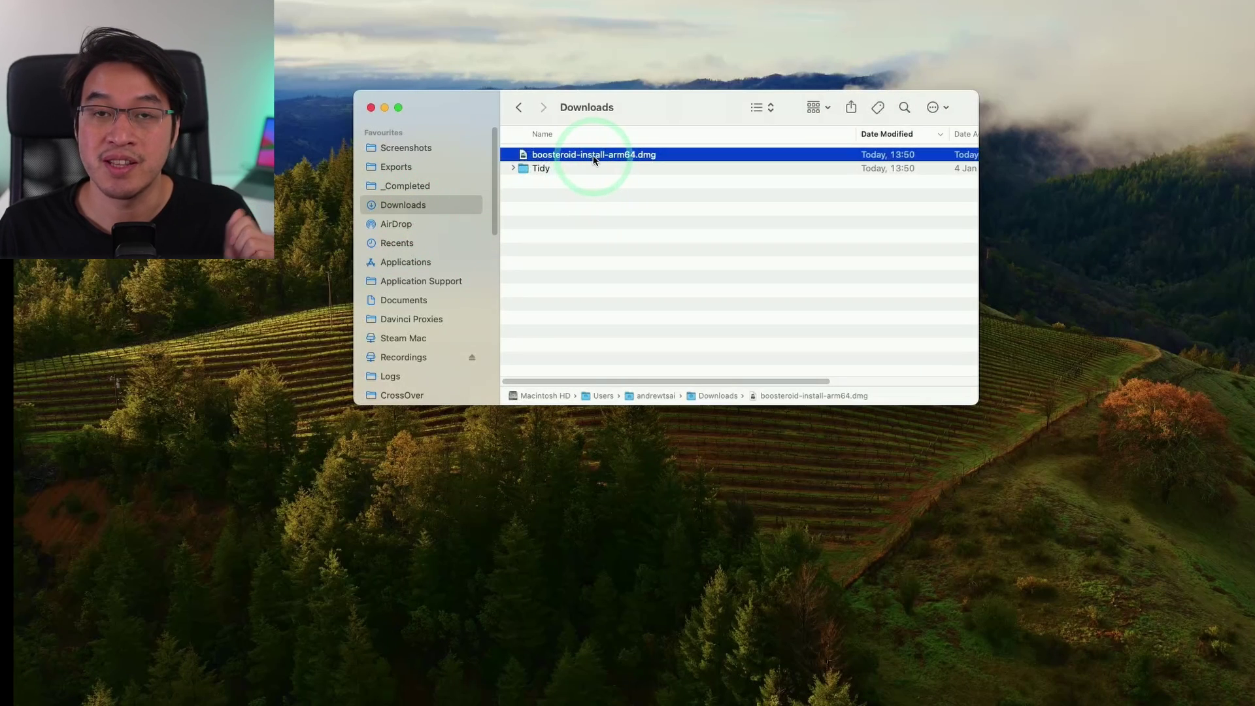
pyautogui.doubleClick(594, 159)
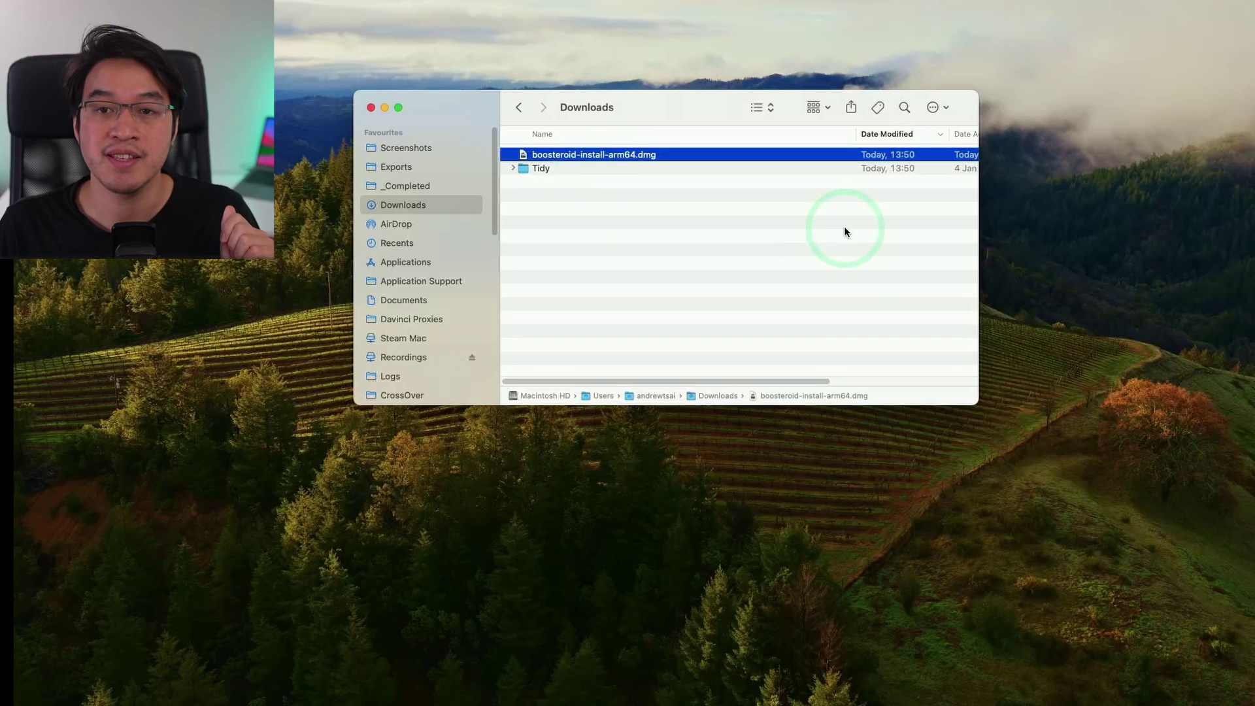
# Copy Boosteroid into Applications and launch it from there
pyautogui.moveTo(523, 185); pyautogui.dragTo(441, 149)
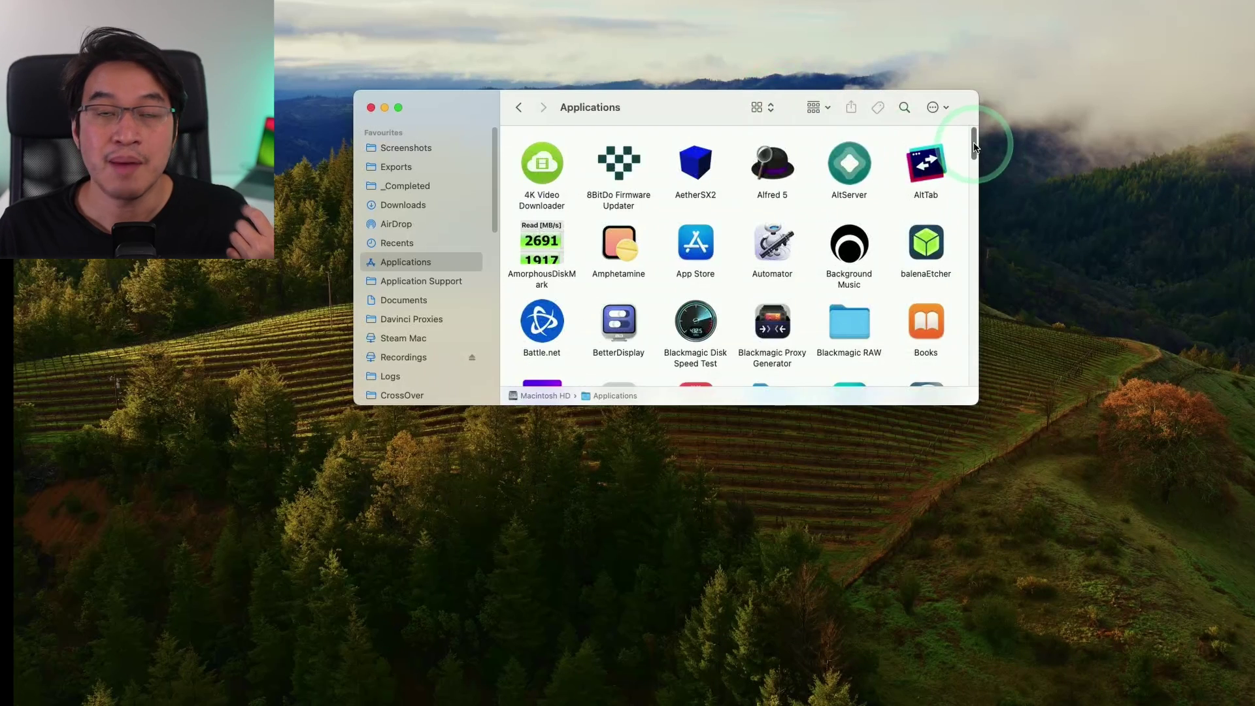
pyautogui.scroll(-3, 650, 279)
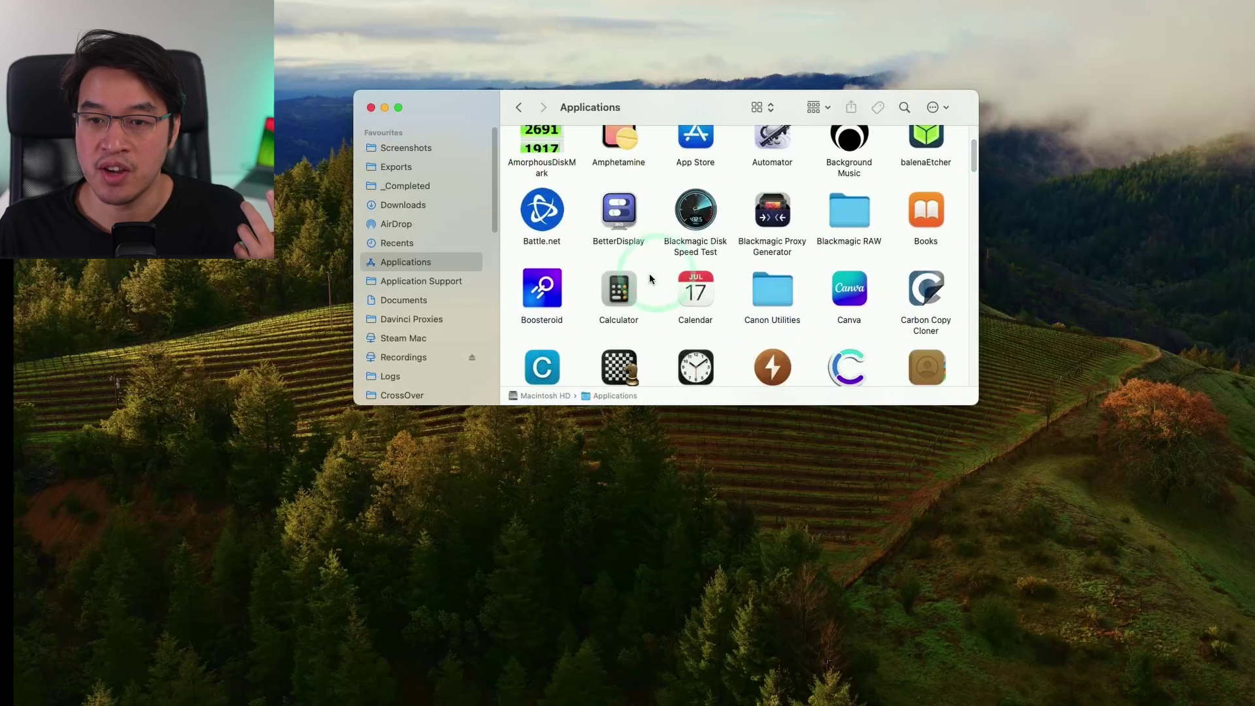
pyautogui.click(541, 295)
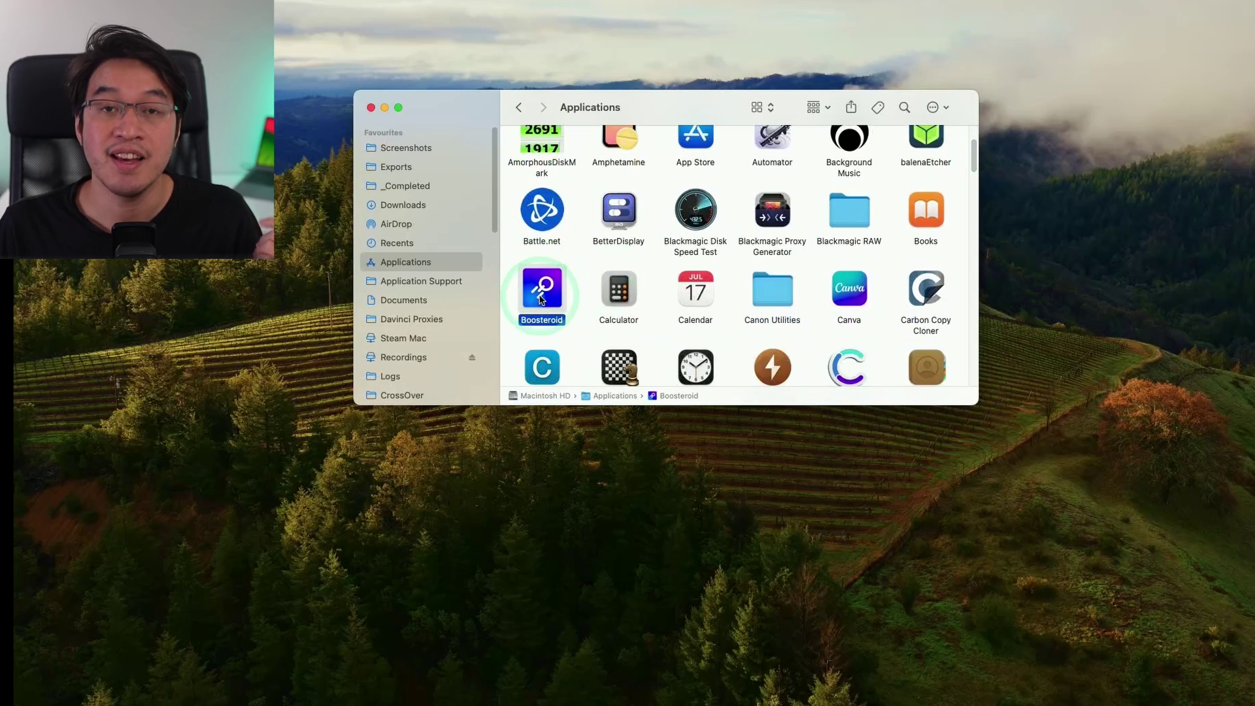
pyautogui.doubleClick(541, 298)
# Confirm opening the internet-downloaded Boosteroid app and go to System Settings for keystroke access
pyautogui.click(673, 208)
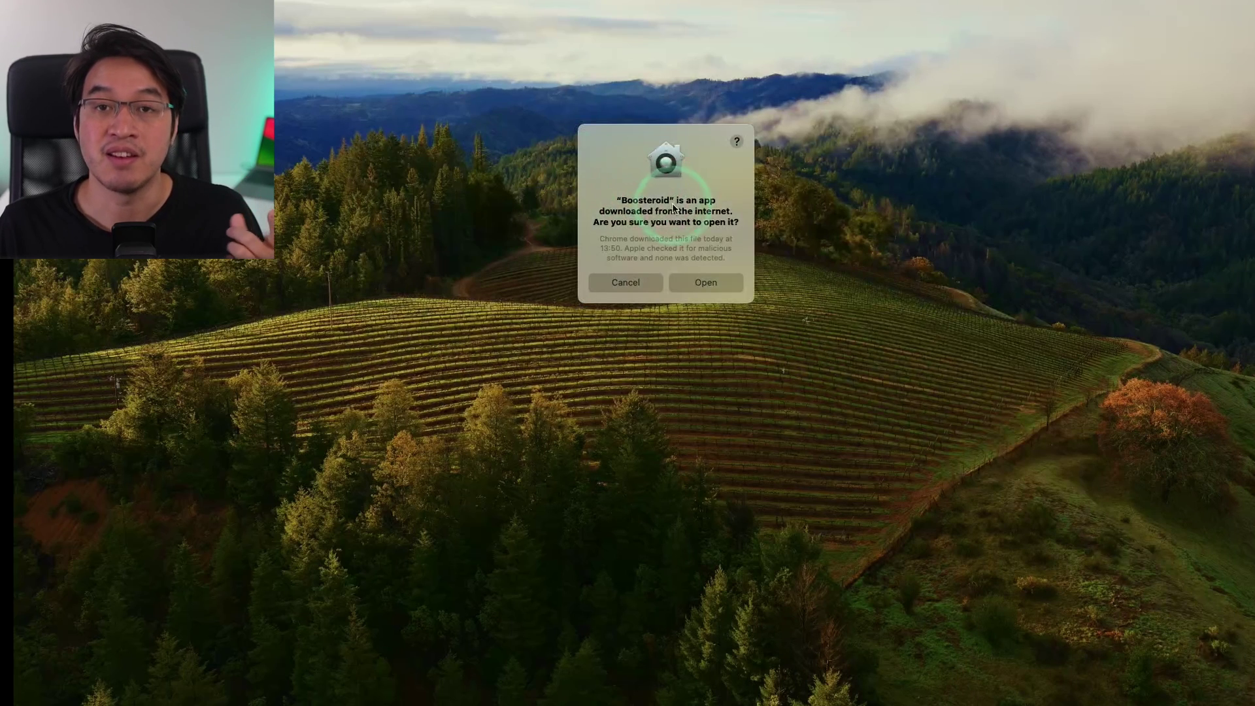
pyautogui.click(712, 284)
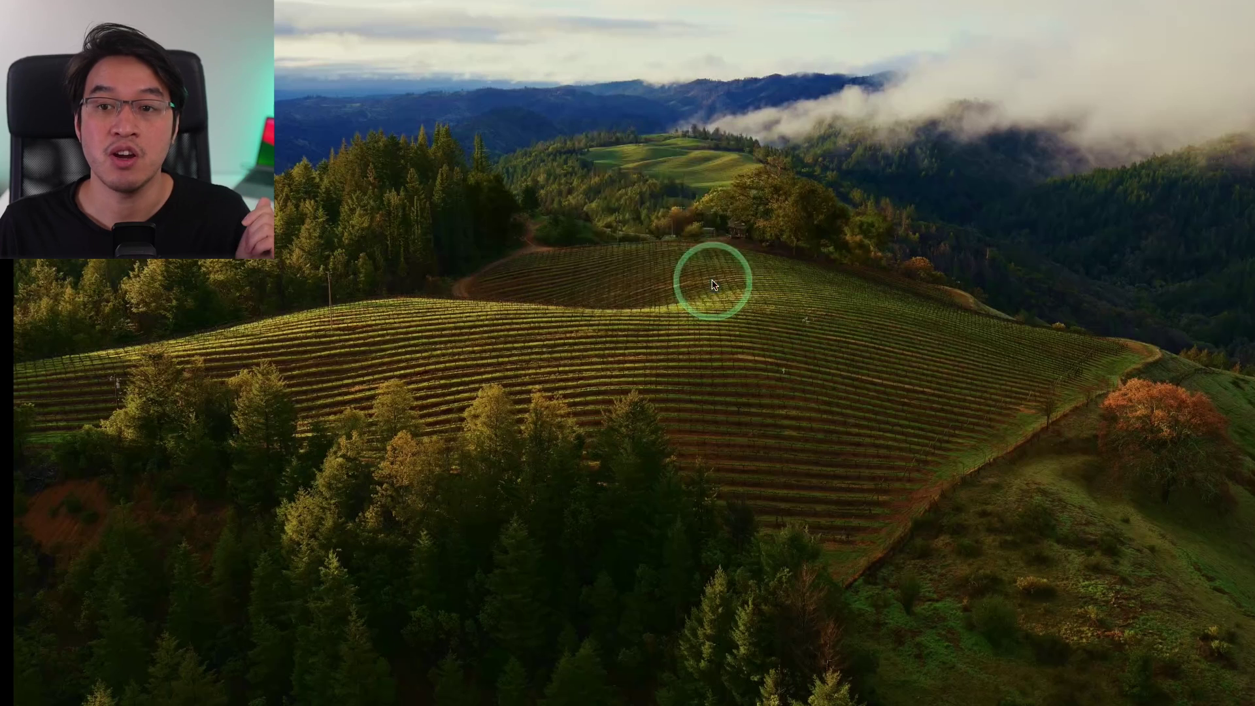
pyautogui.click(847, 177)
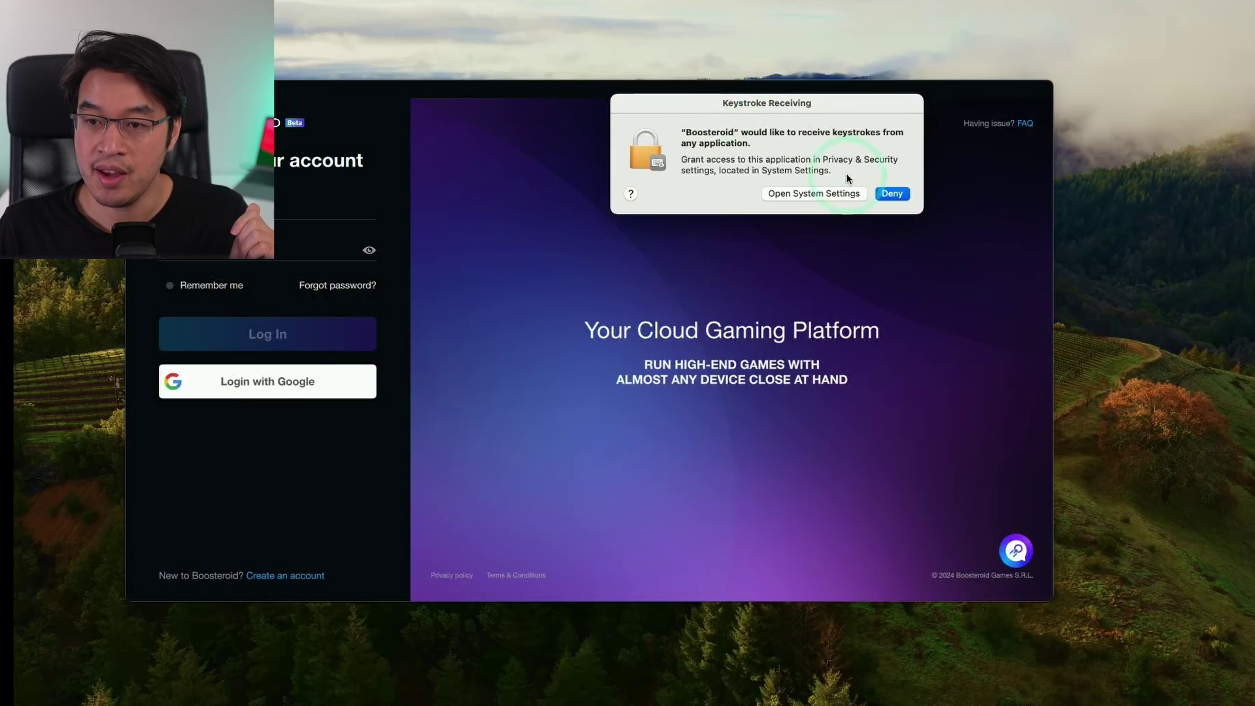
pyautogui.click(818, 193)
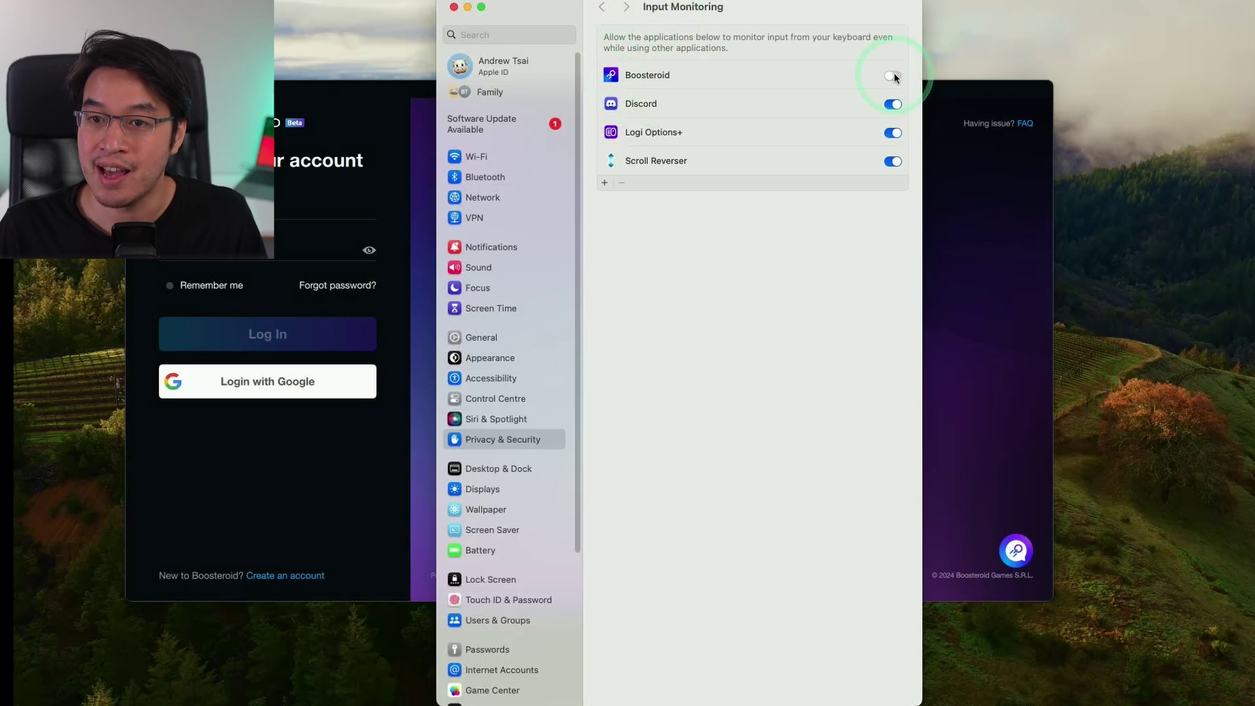
# Enable Input Monitoring for Boosteroid with the account password, then quit and reopen it
pyautogui.click(687, 396)
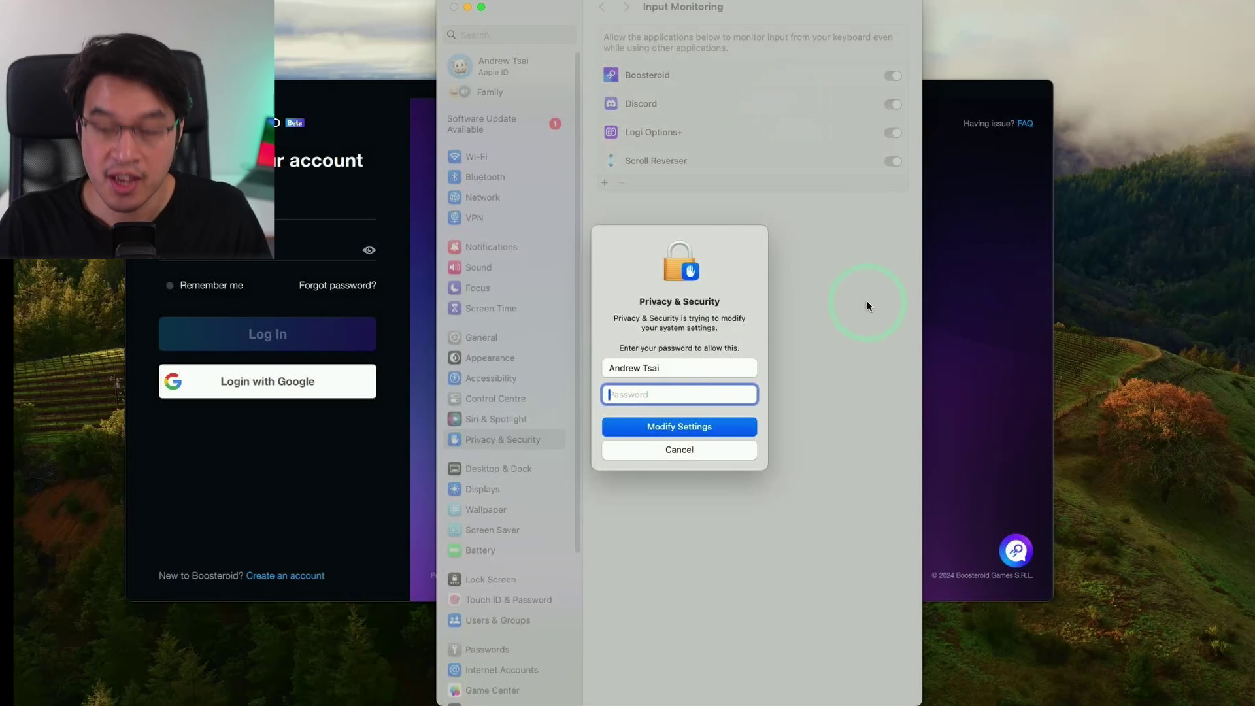
pyautogui.click(699, 418)
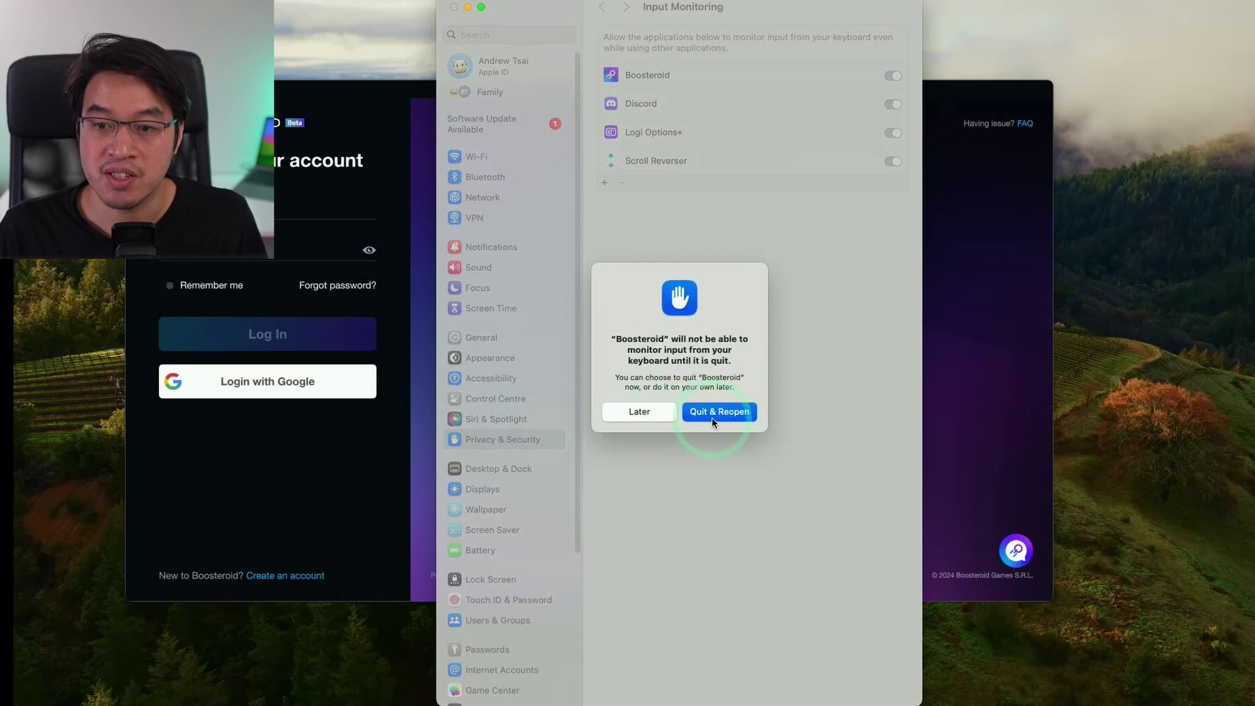
pyautogui.click(719, 411)
pyautogui.press('super+q')
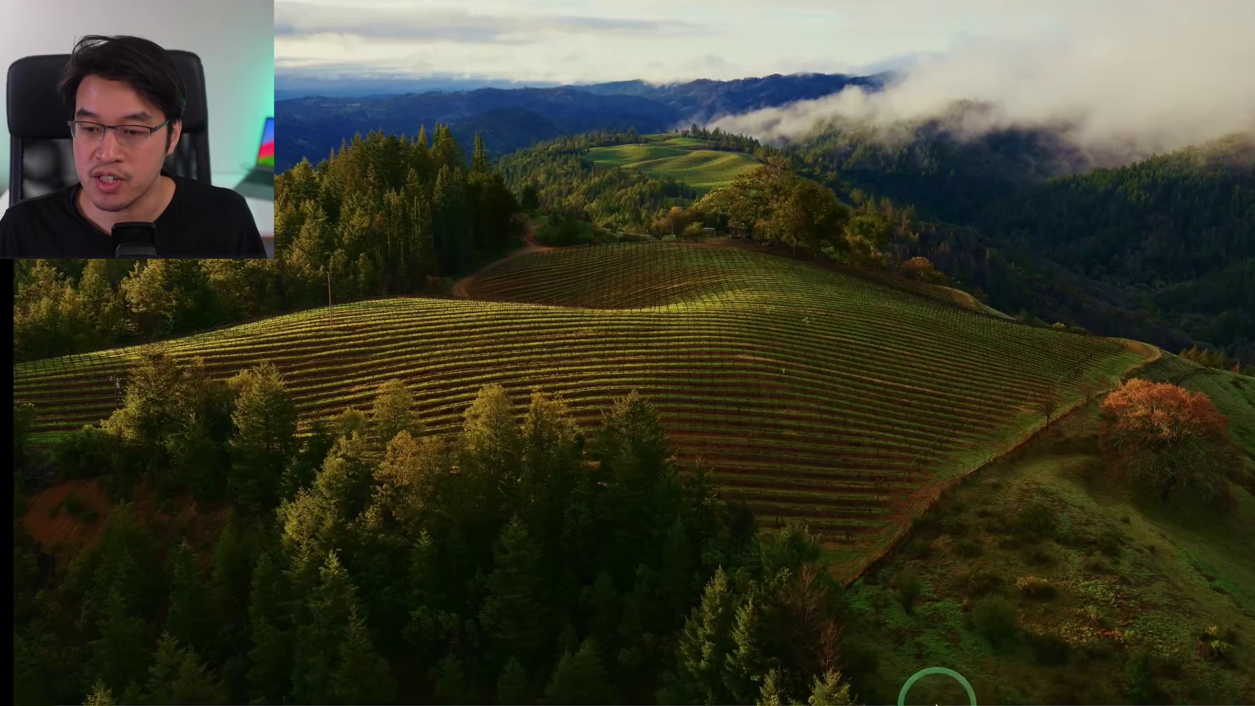
# Relaunch Boosteroid, allow crash log sharing, dismiss the popups, and search for Naraka
pyautogui.click(934, 683)
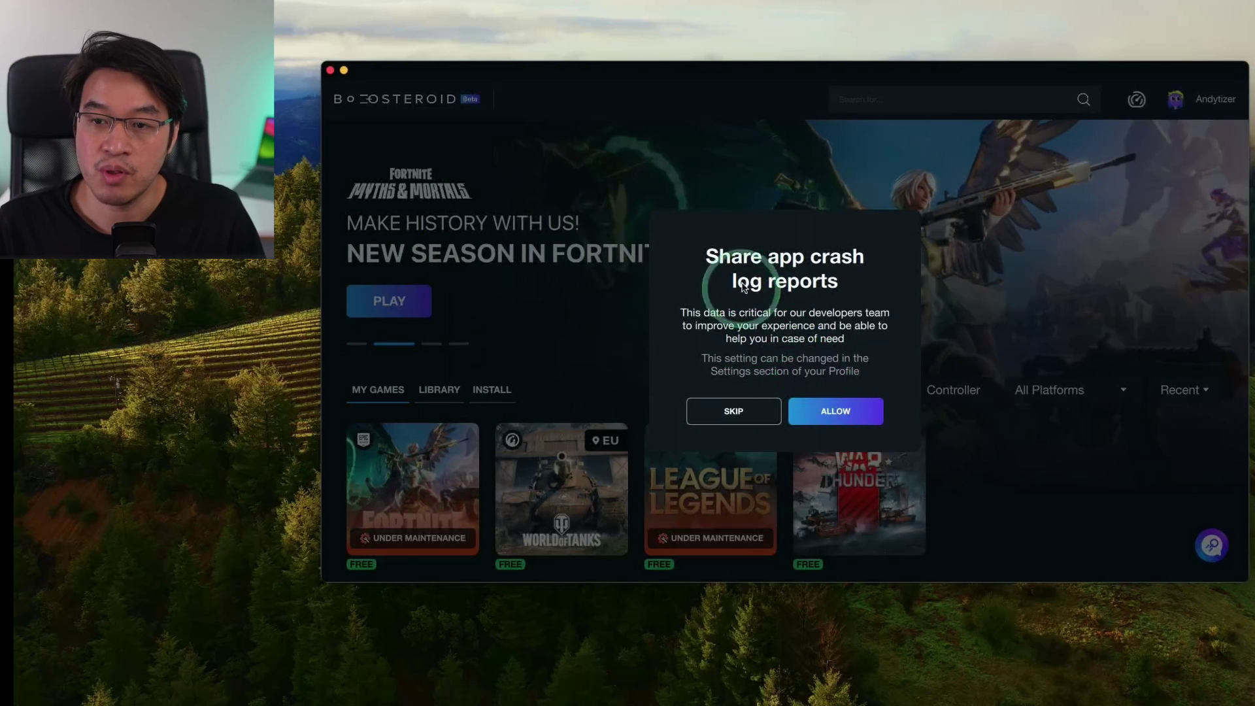
pyautogui.click(824, 411)
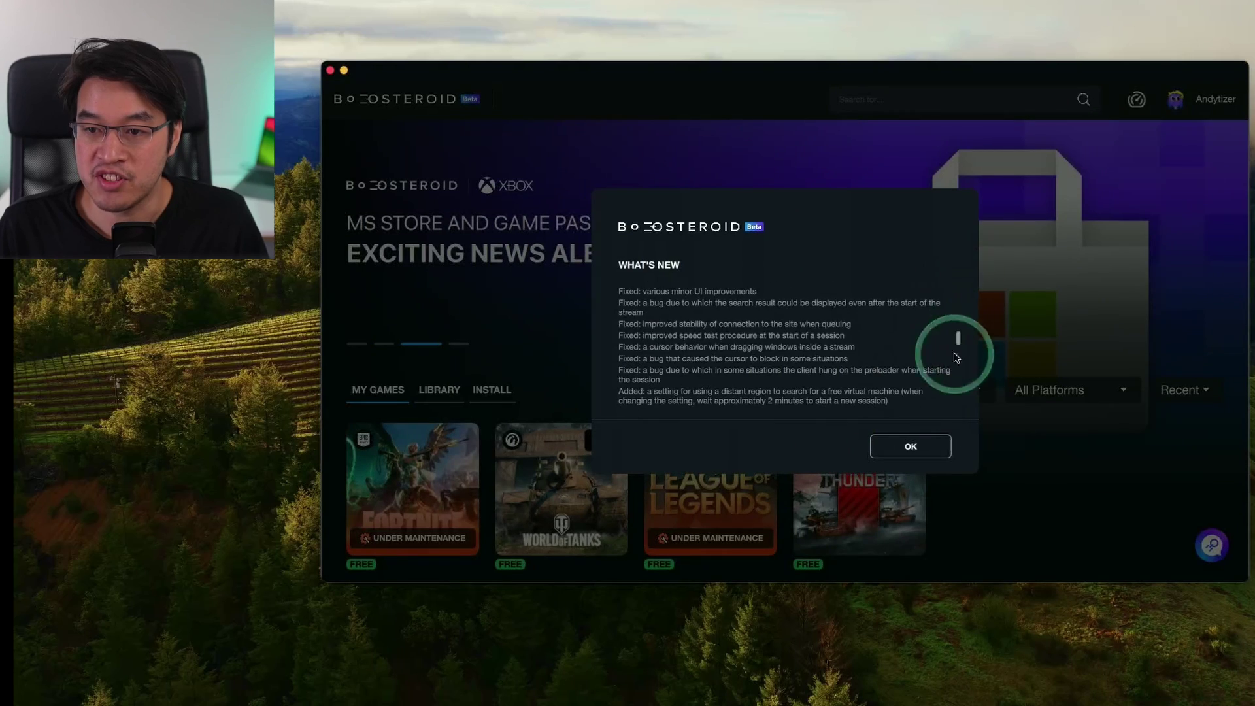
pyautogui.click(915, 450)
pyautogui.click(917, 452)
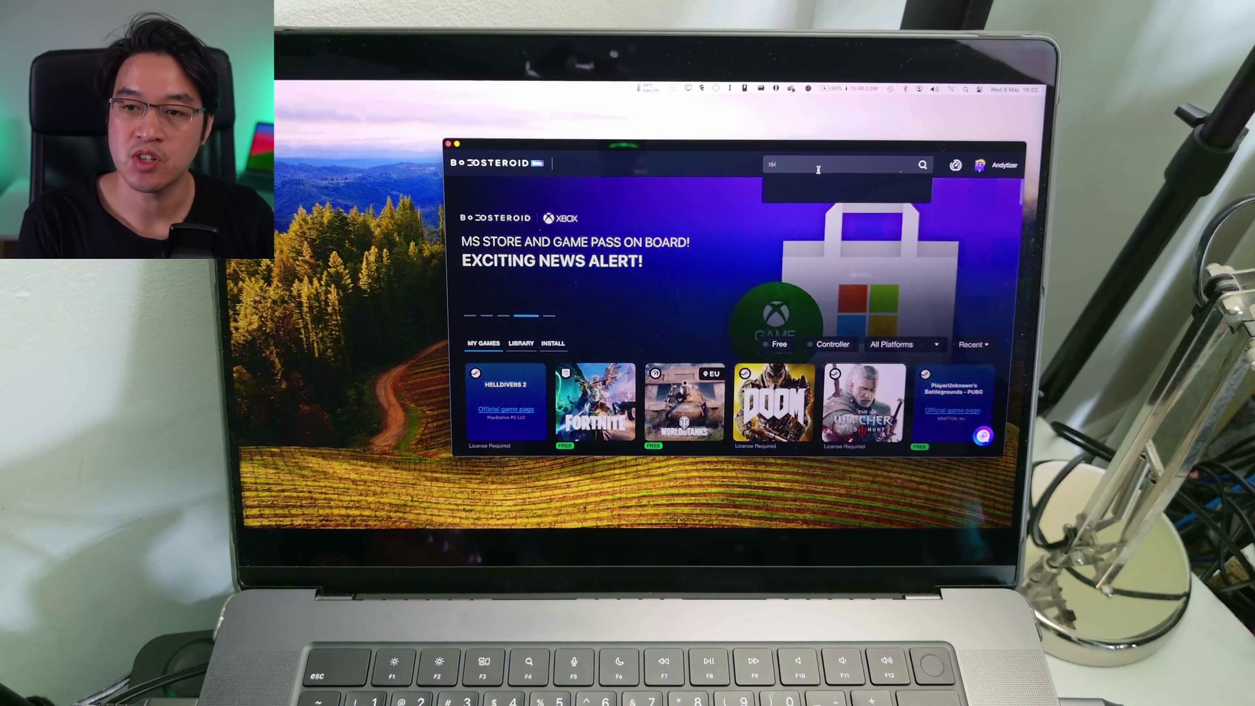
pyautogui.write('raka')
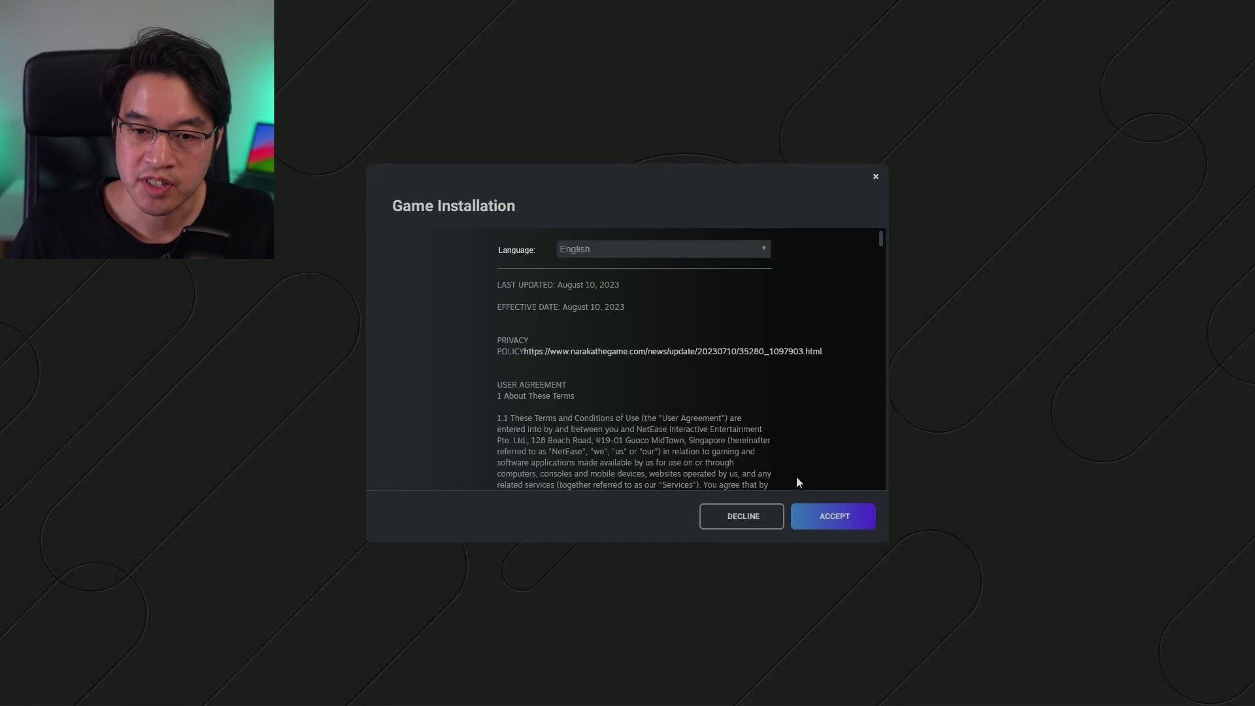
# Accept the game terms and Steam EULA, then play NARAKA: BLADEPOINT from its Library page
pyautogui.click(821, 520)
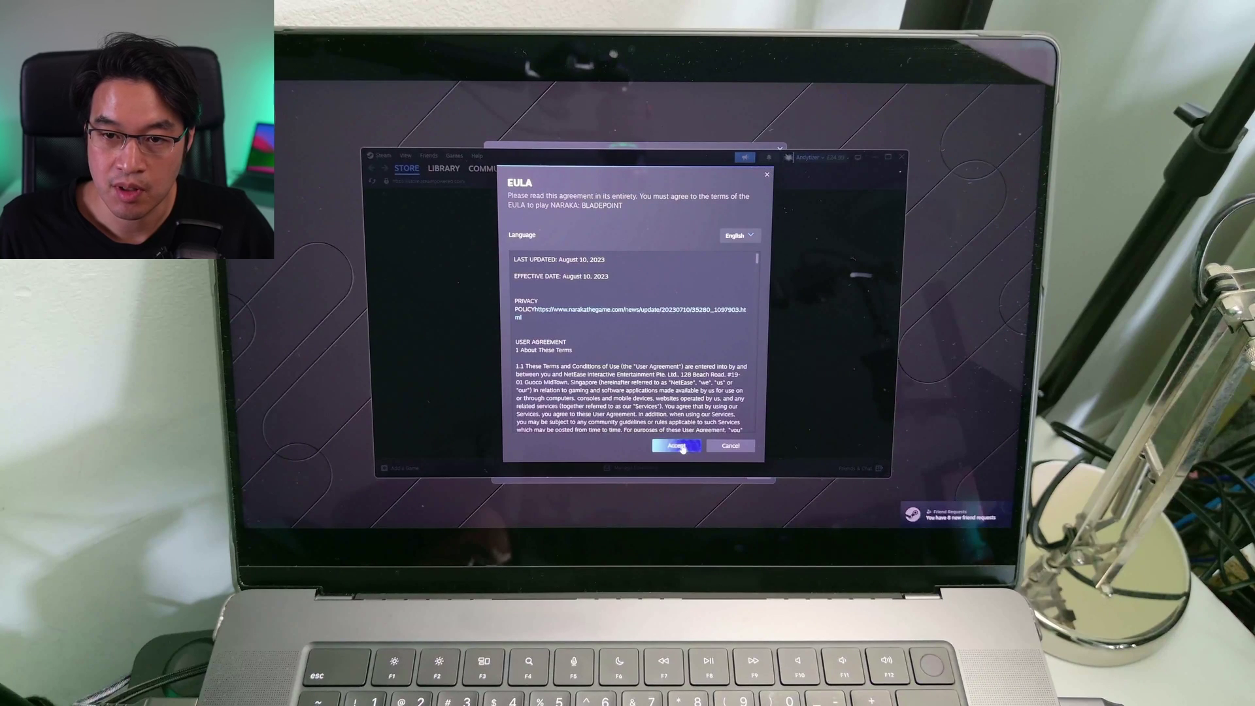
pyautogui.click(676, 446)
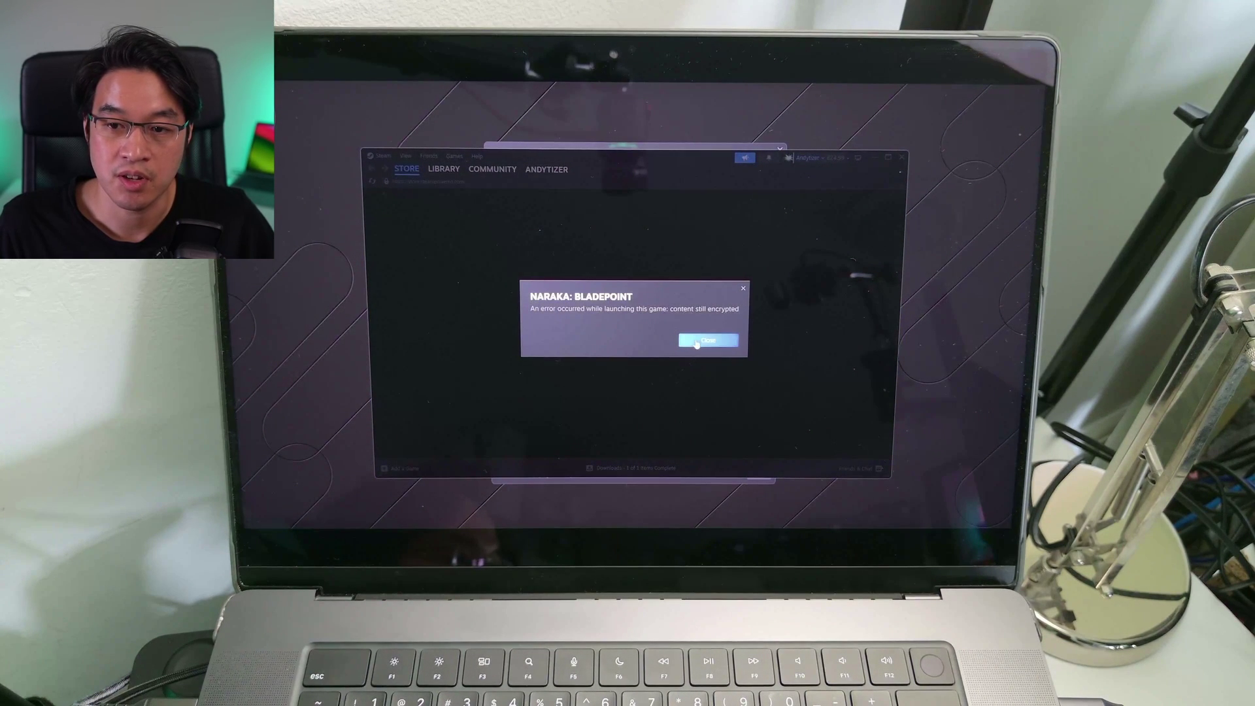
pyautogui.click(696, 343)
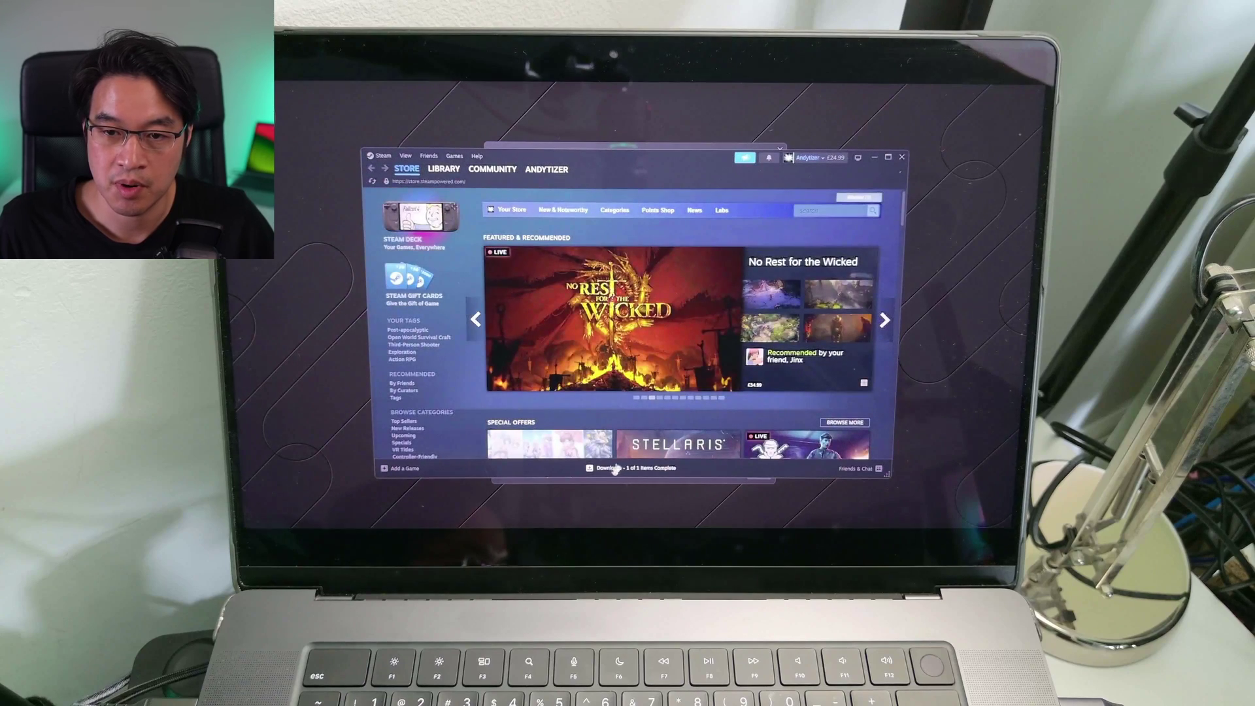
pyautogui.click(615, 468)
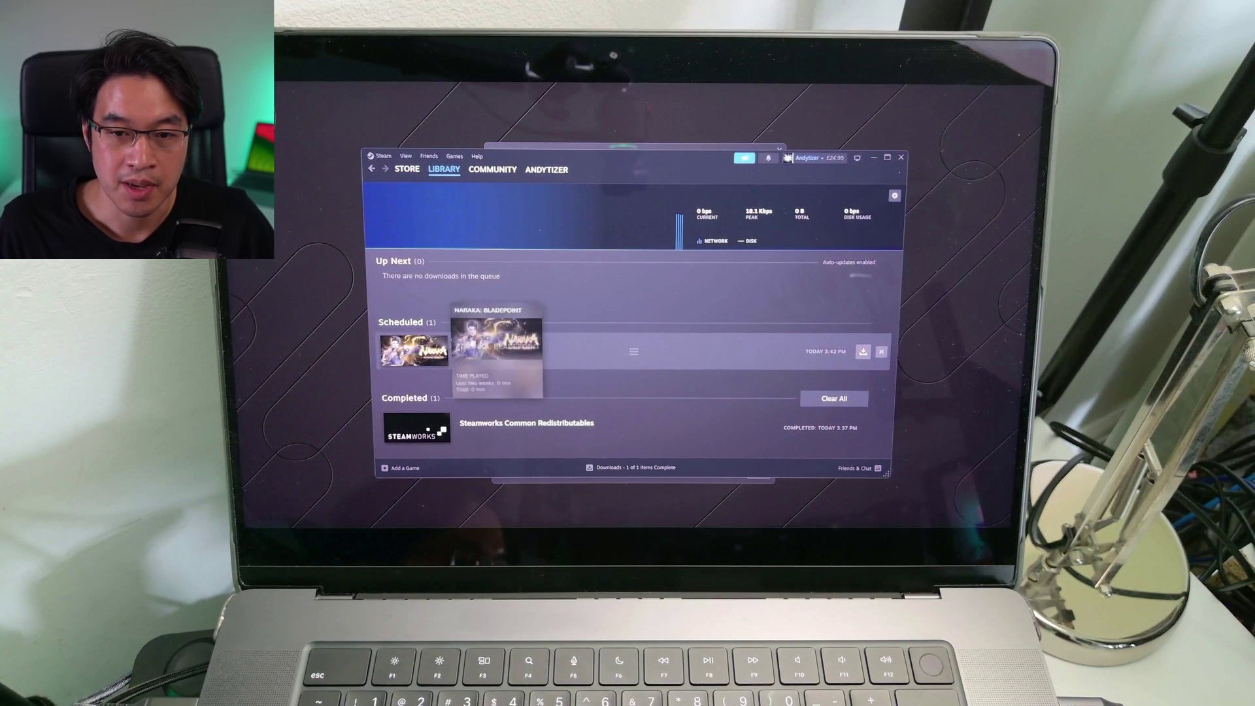
pyautogui.click(413, 351)
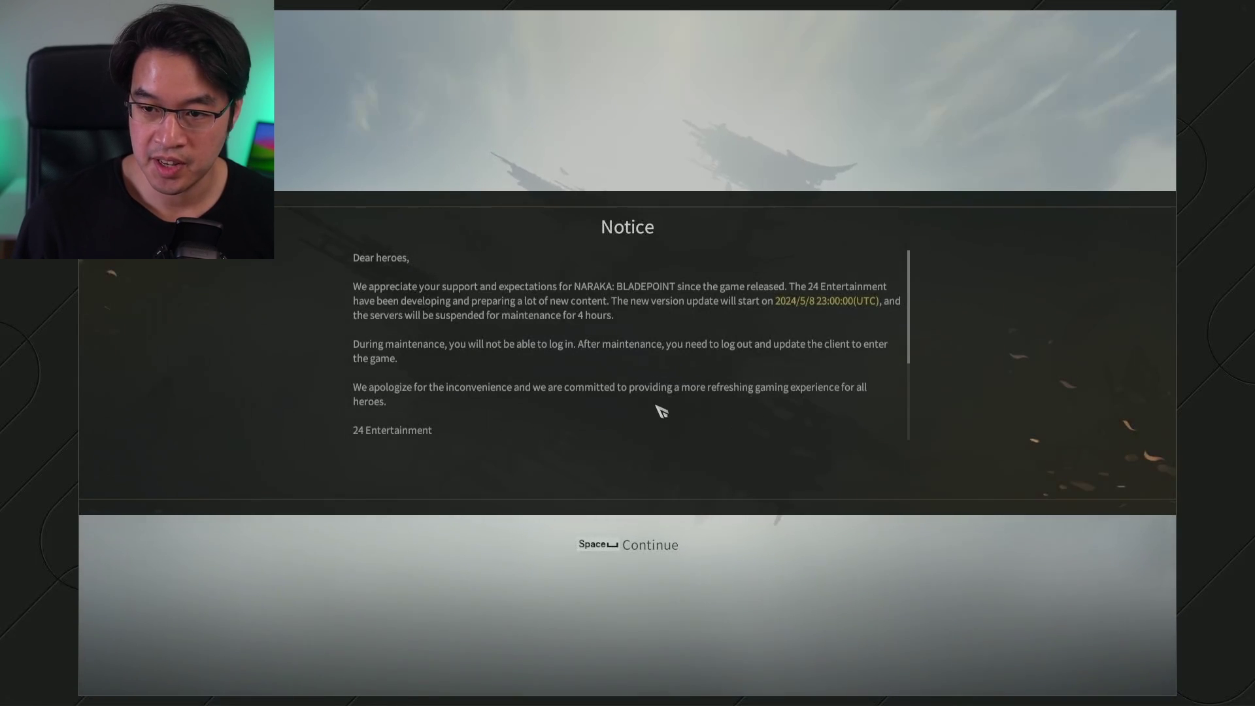
# Continue past the maintenance notice and accept the User Agreement and Privacy Policy
pyautogui.click(614, 551)
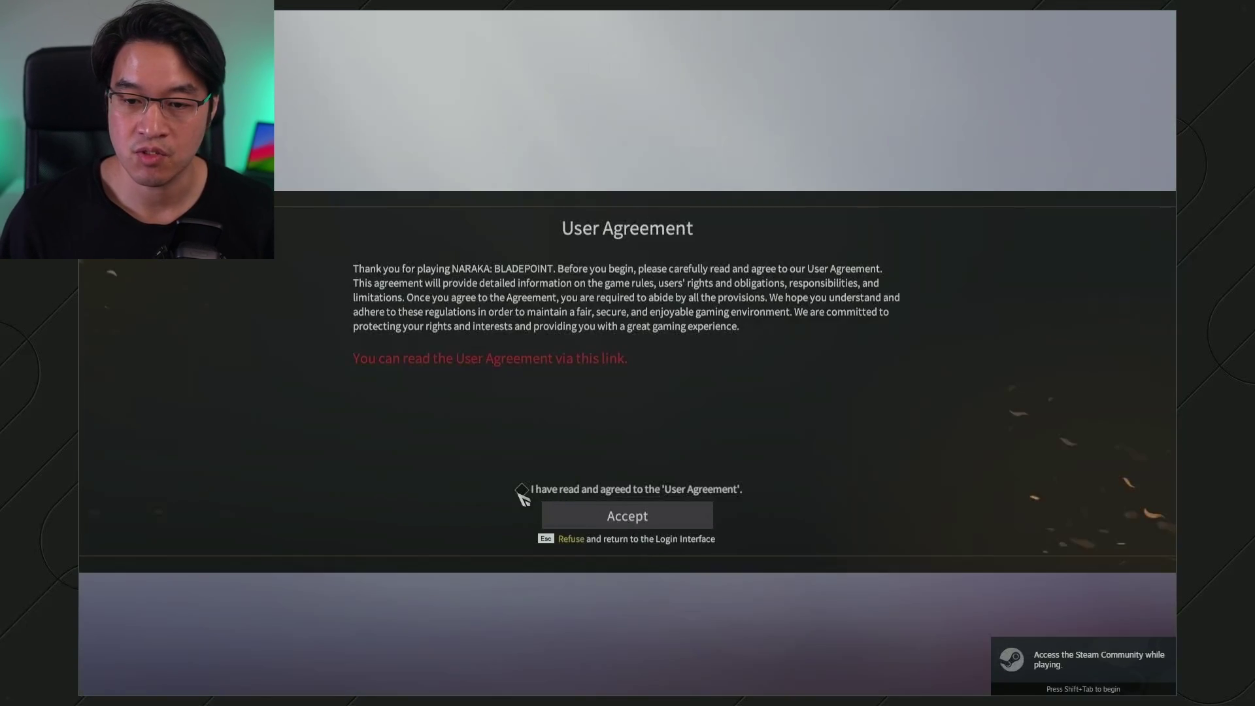
pyautogui.click(522, 491)
pyautogui.click(574, 521)
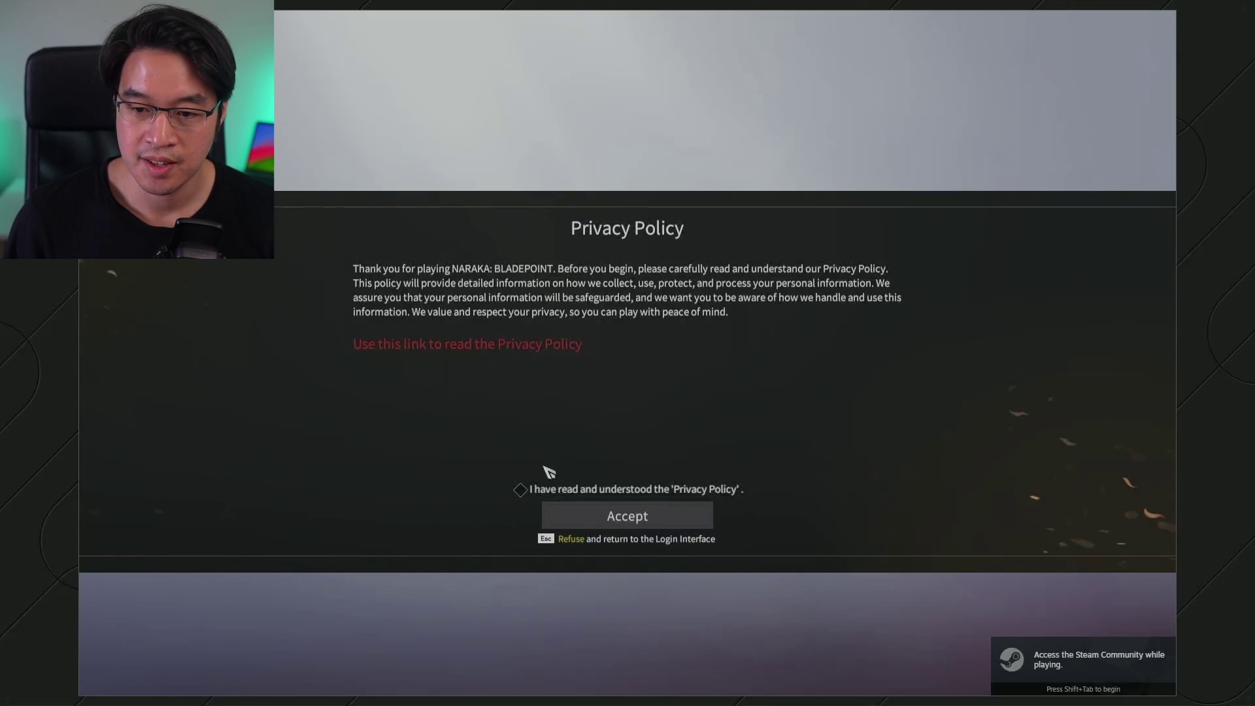
pyautogui.click(520, 489)
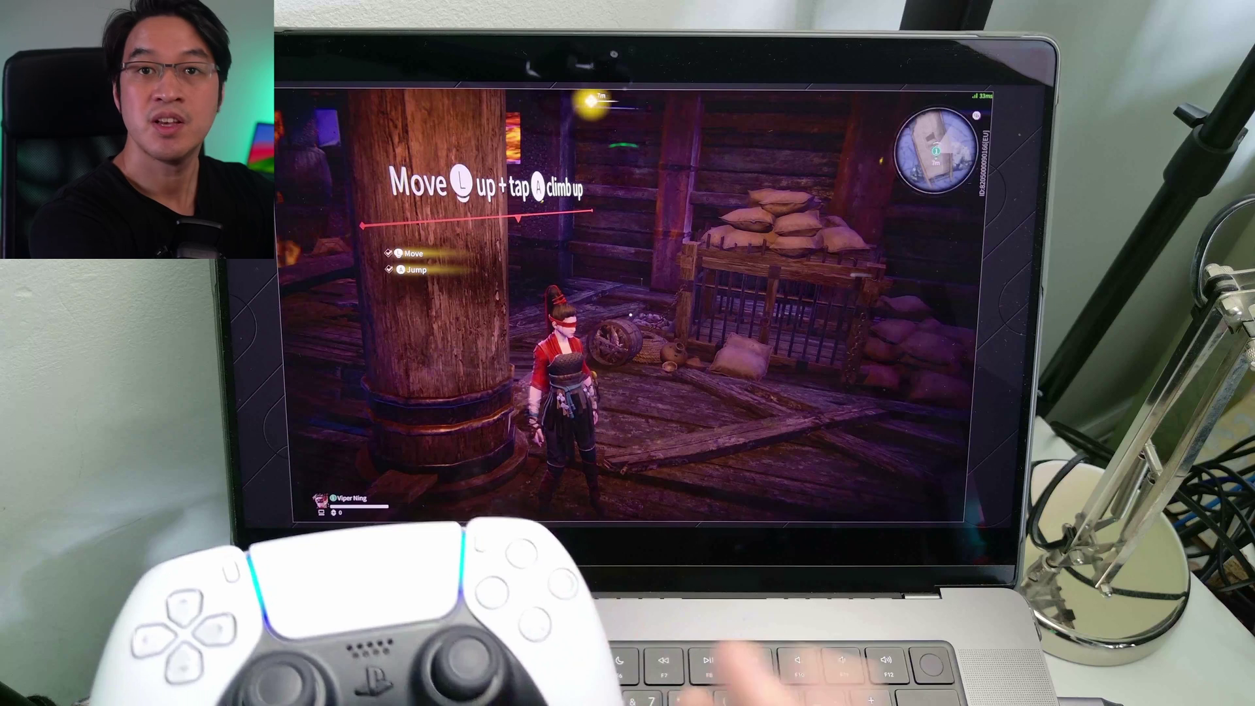